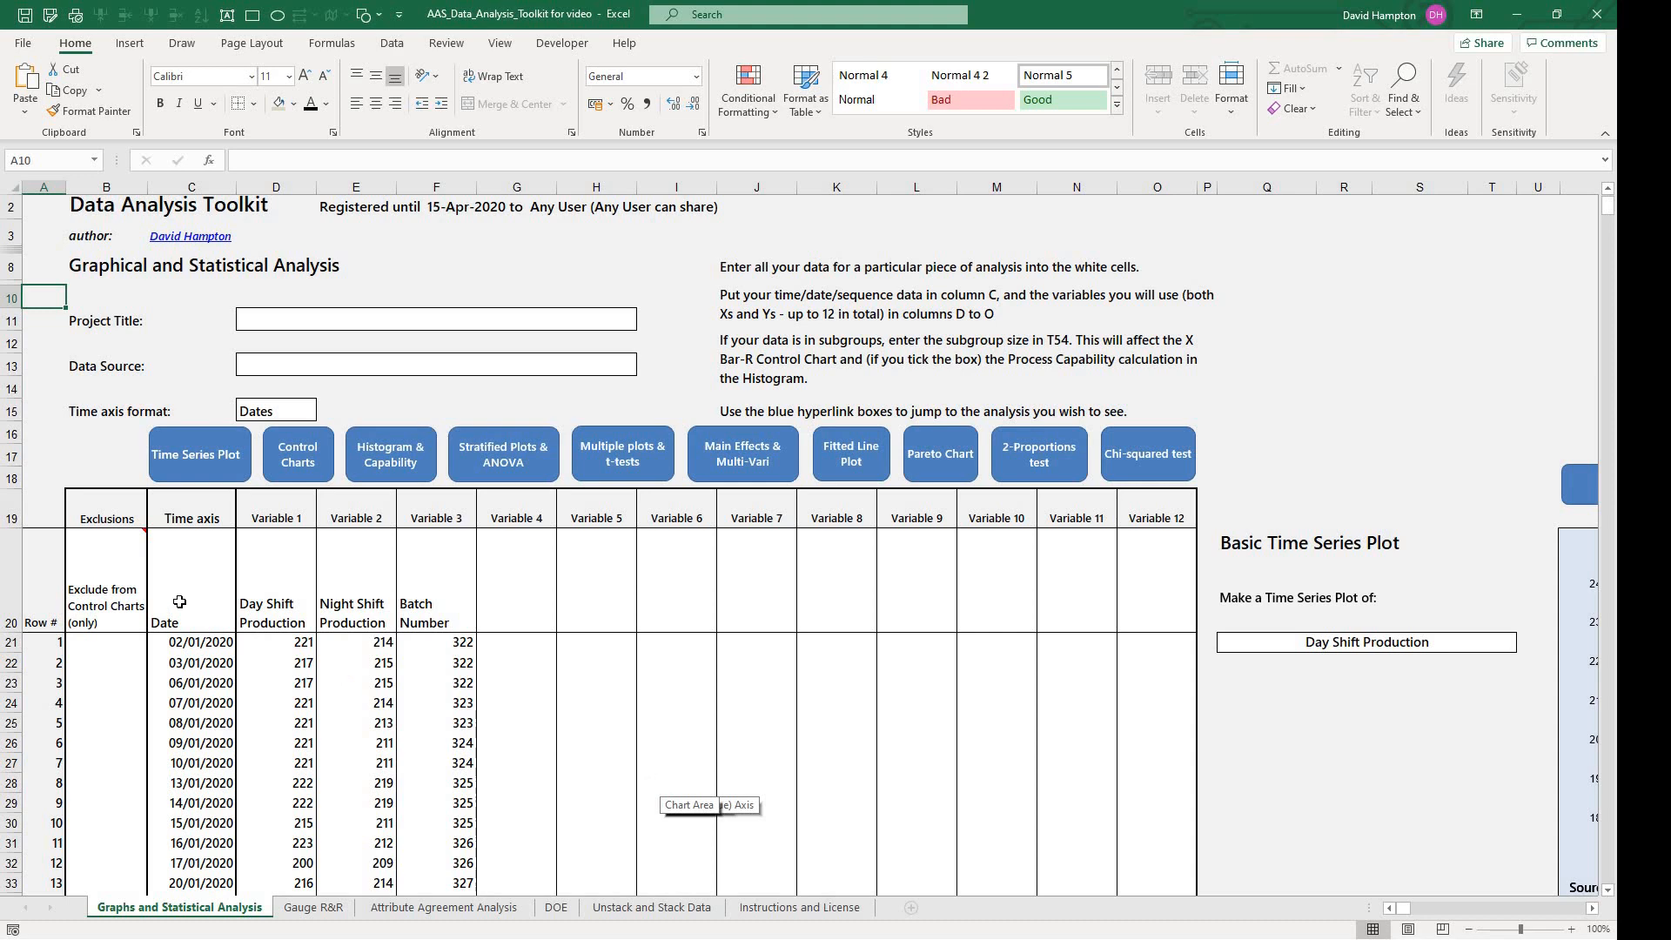
# Go to the Control Charts section and make a control chart of Day Shift Production.
pyautogui.moveTo(180, 604); pyautogui.dragTo(430, 819)
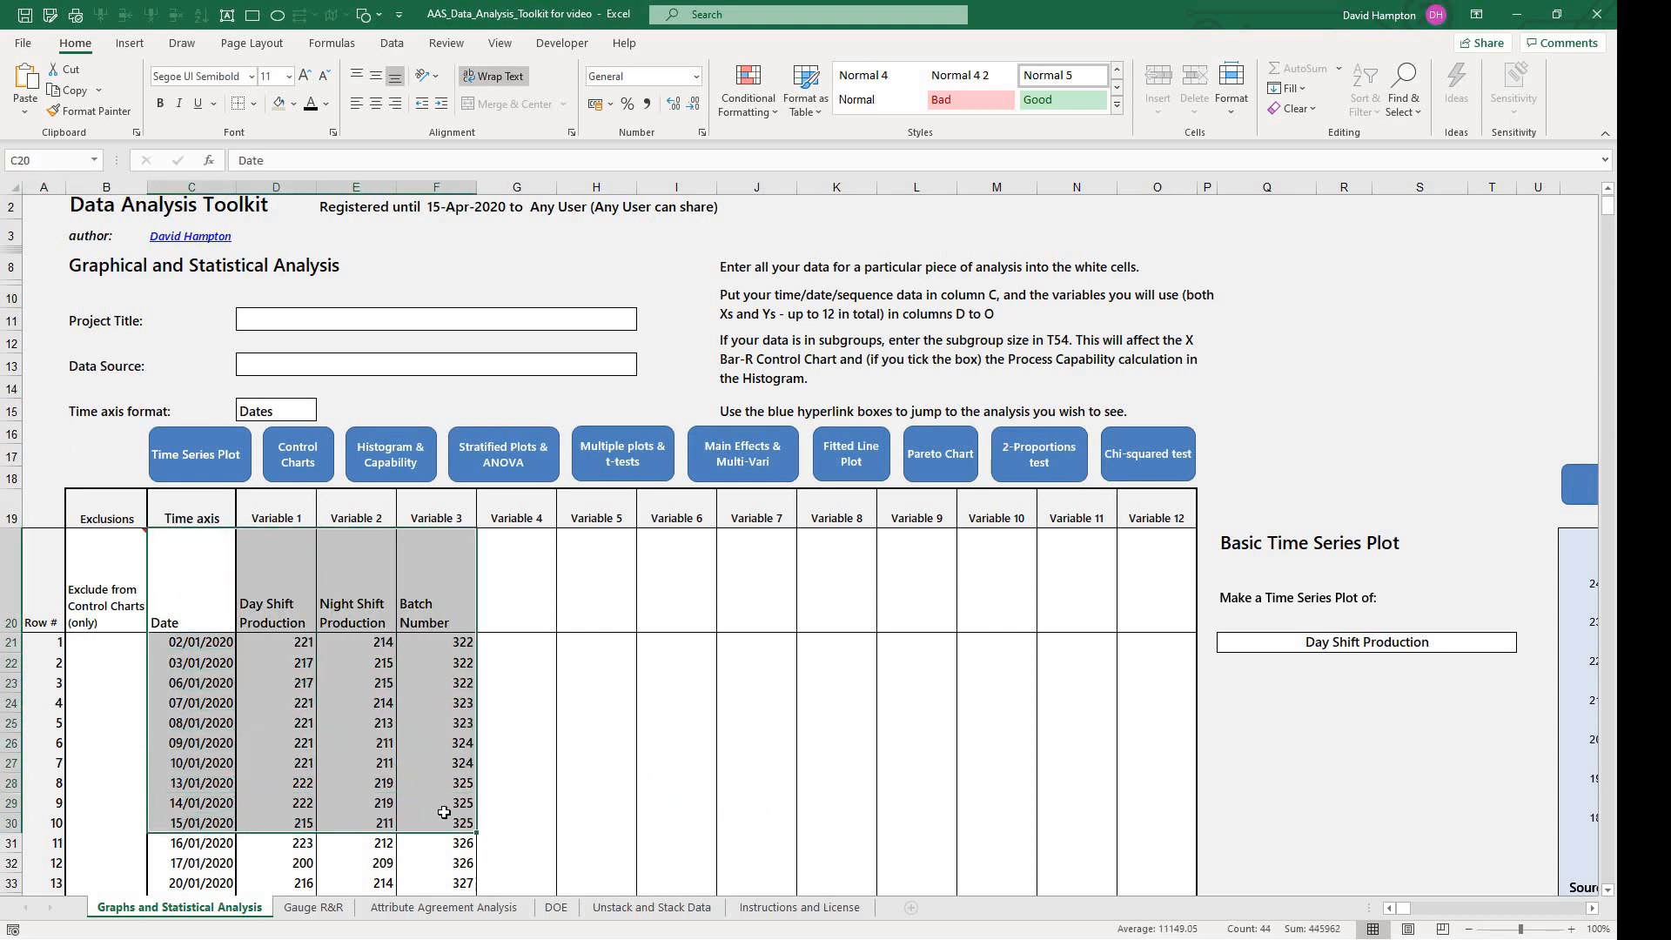
pyautogui.click(292, 461)
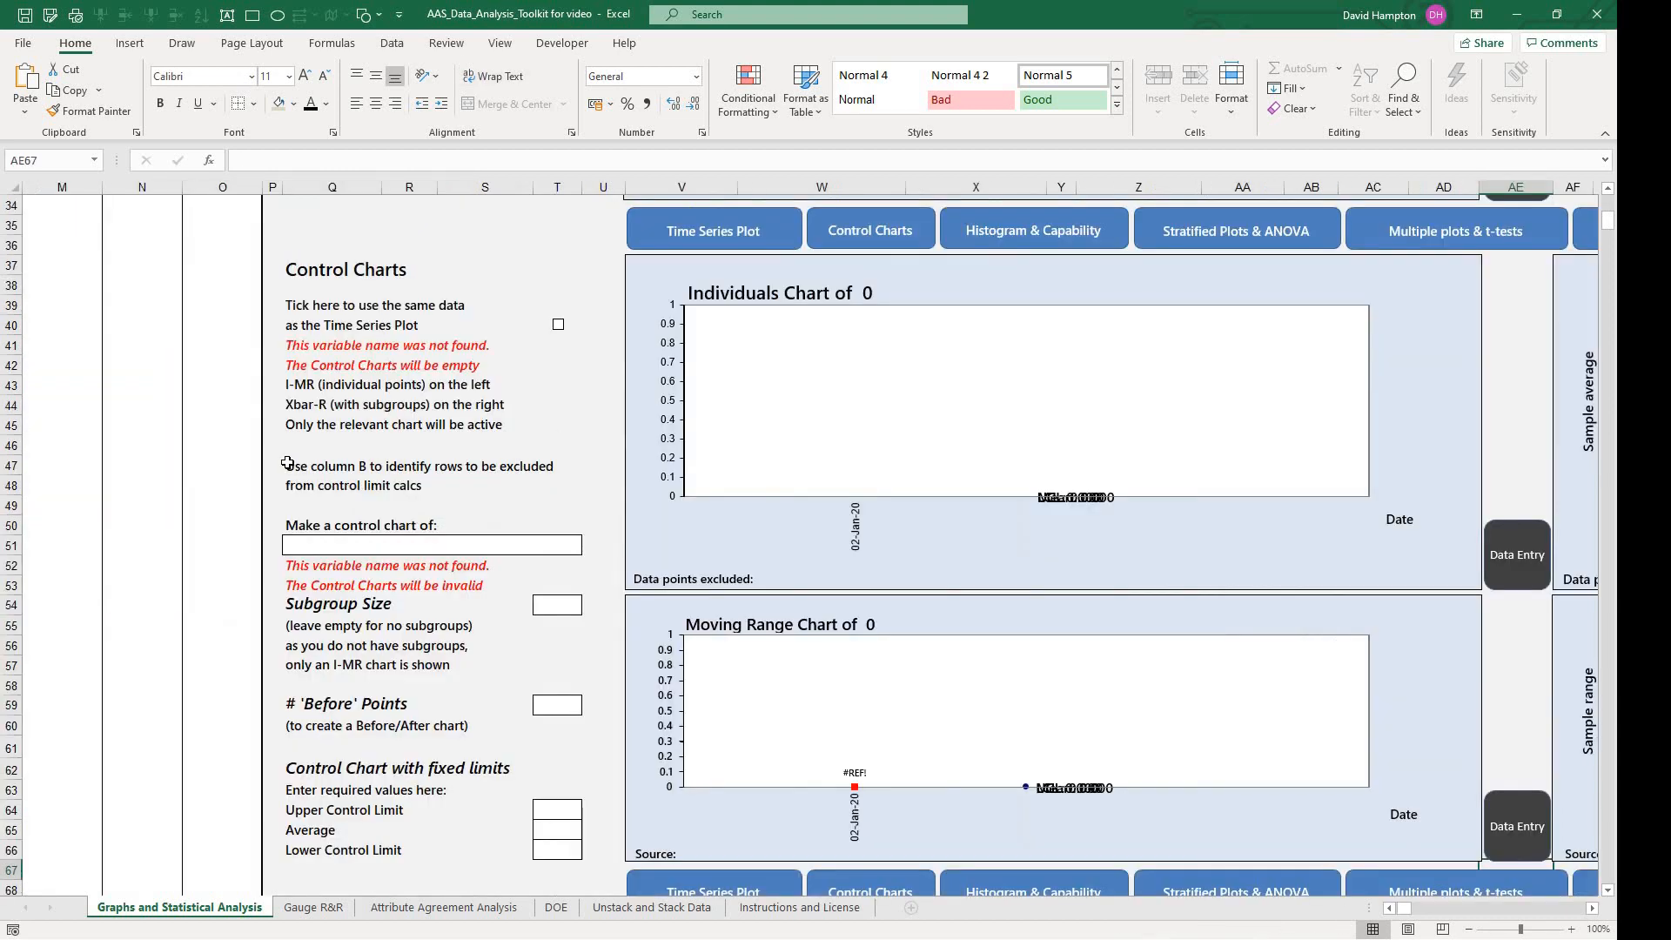
pyautogui.click(528, 544)
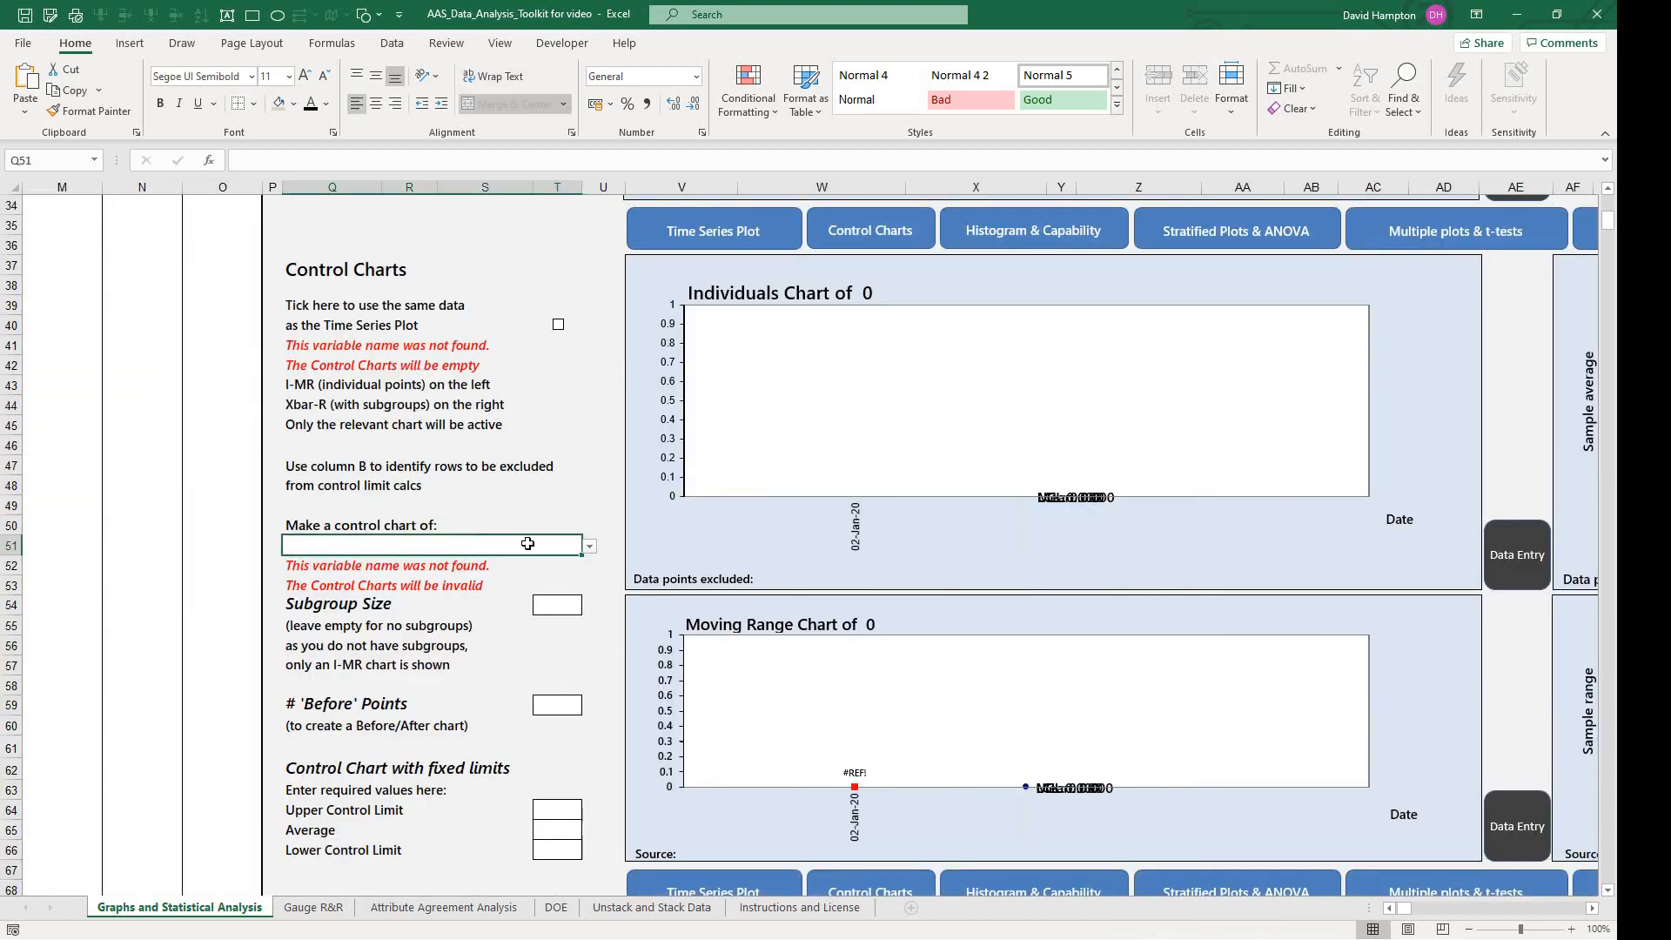
pyautogui.click(589, 545)
pyautogui.moveTo(585, 611); pyautogui.dragTo(585, 586)
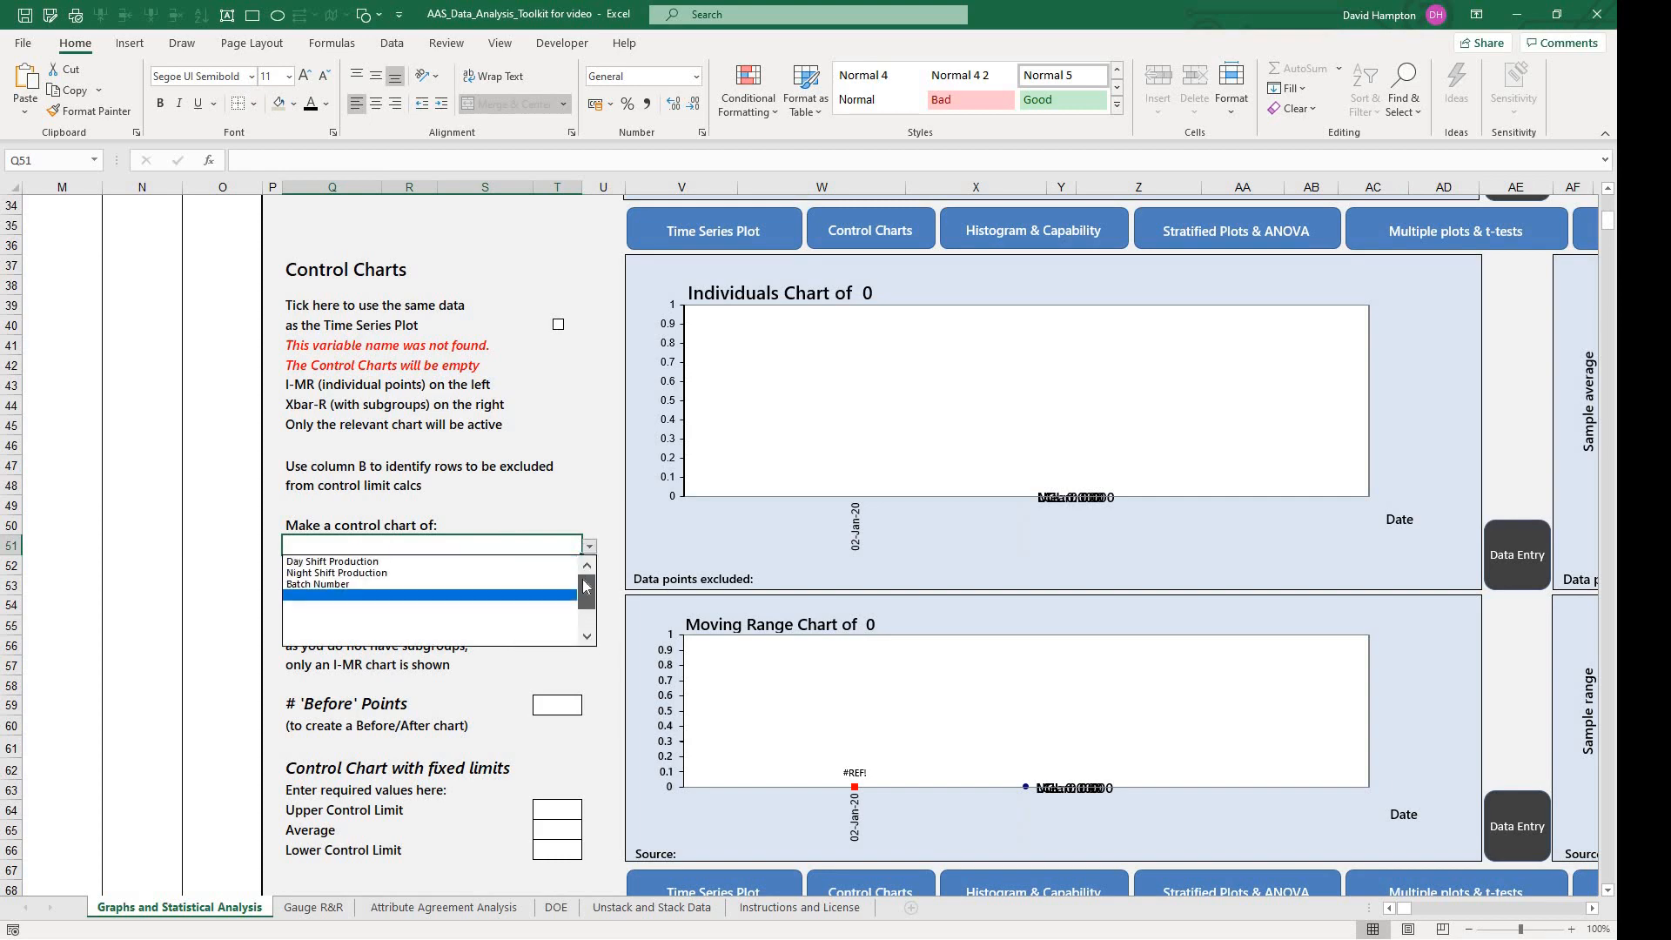
pyautogui.click(396, 581)
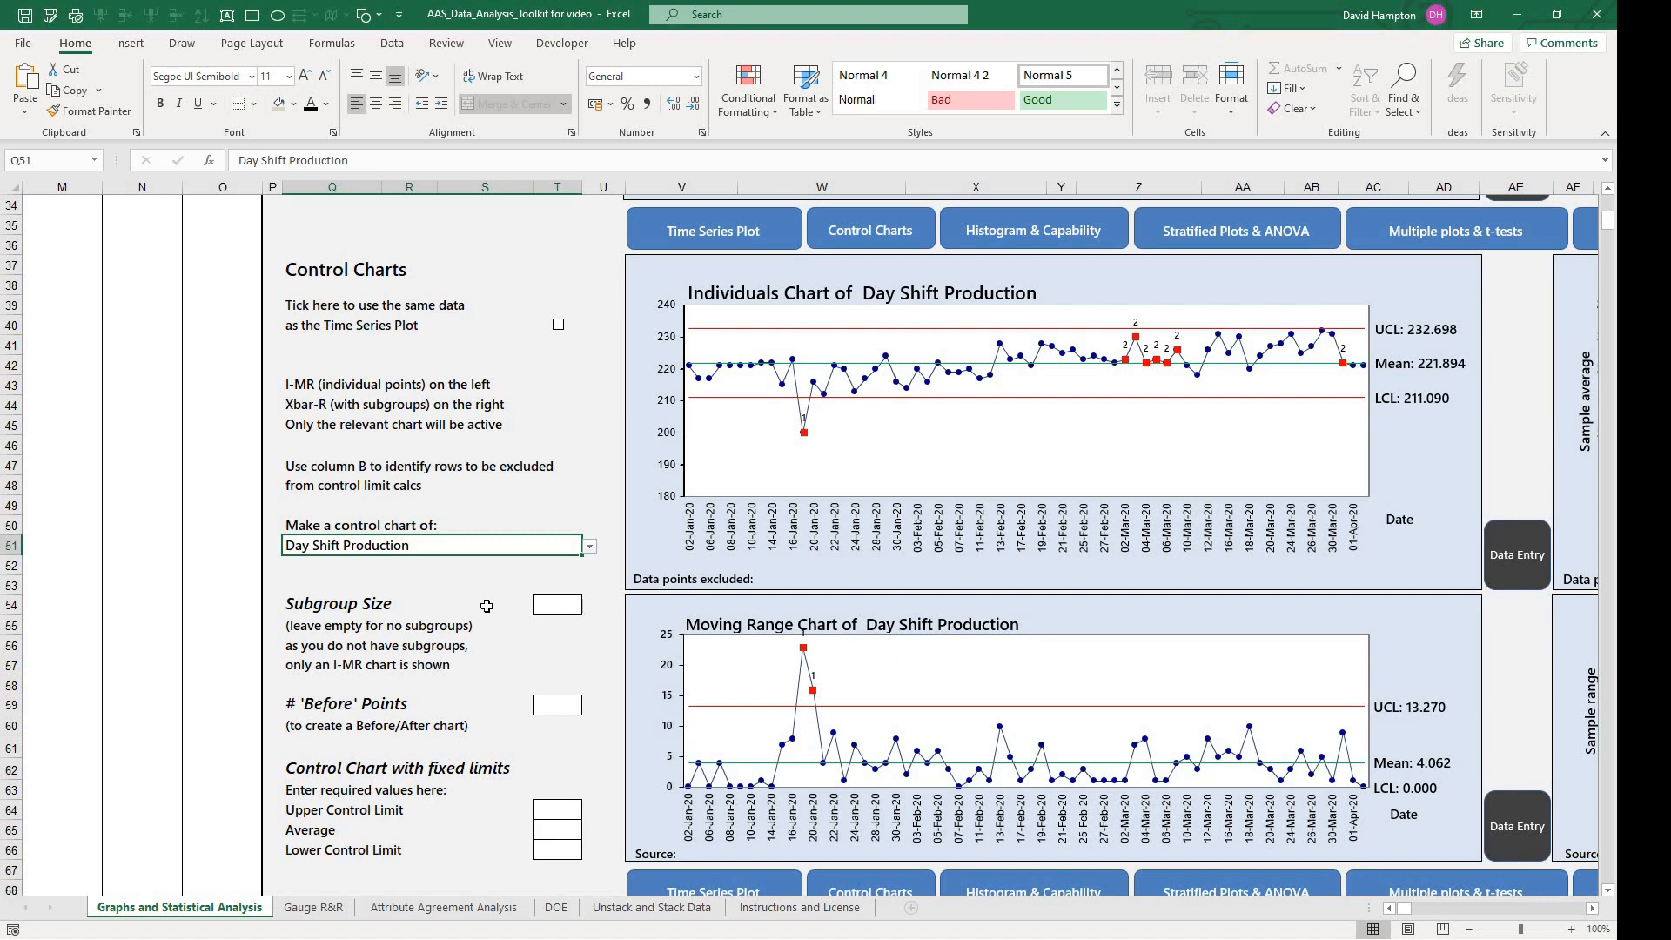
# Set the control chart's subgroup size to 3 and view the X-Bar and Range charts of Day Shift Production.
pyautogui.click(554, 607)
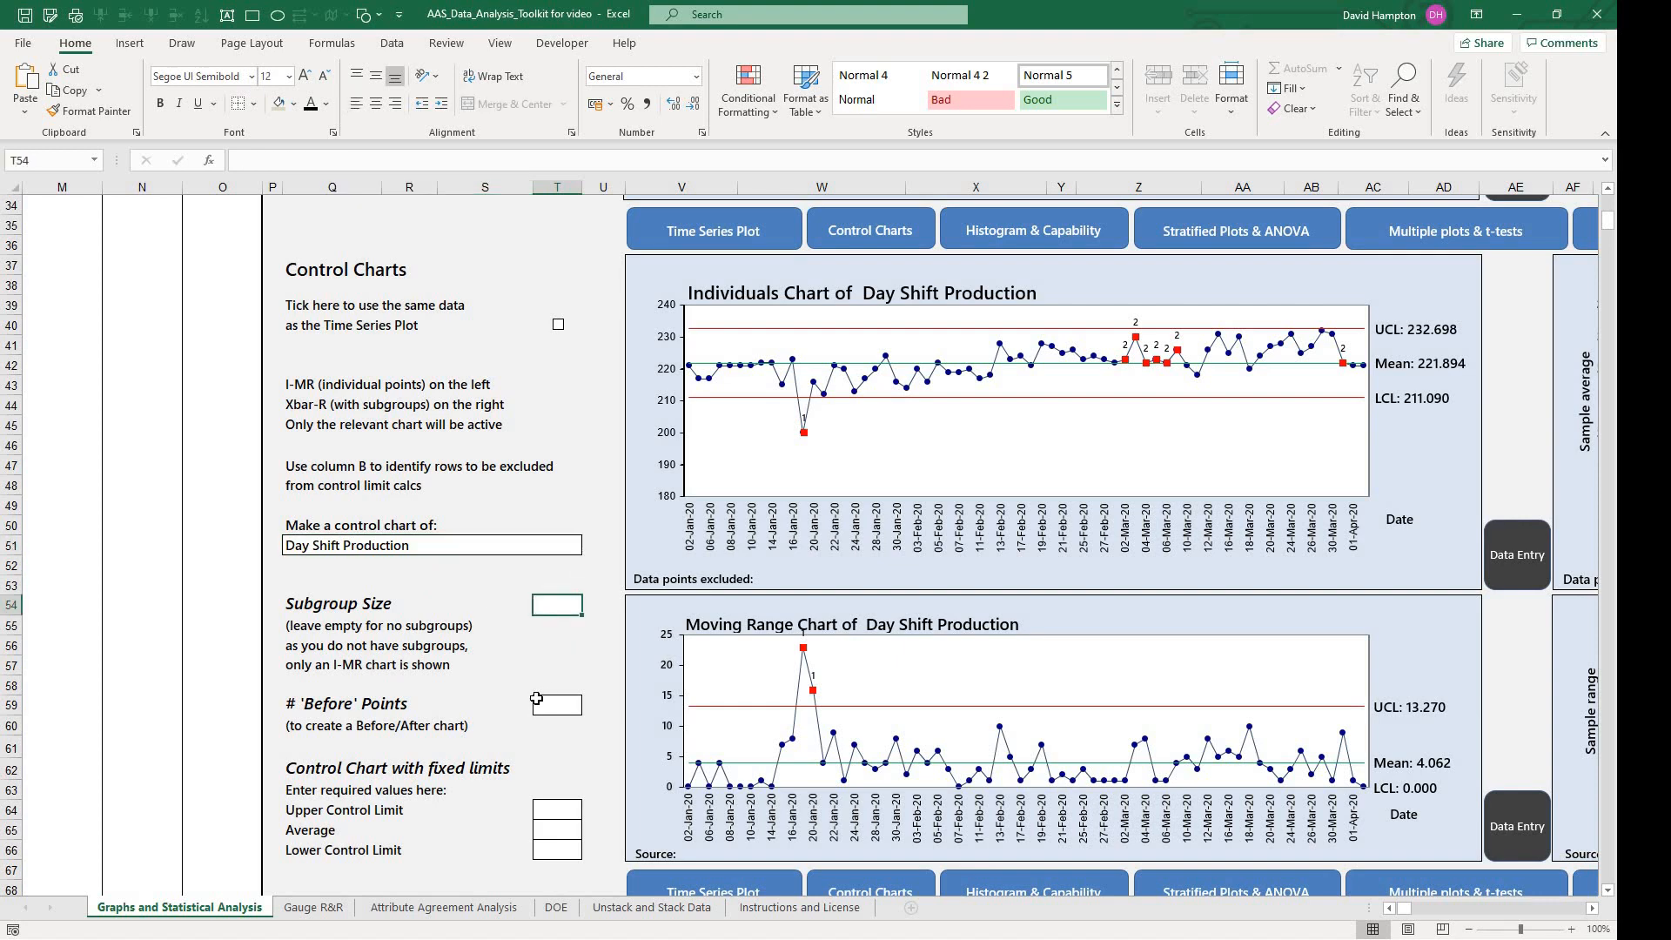
pyautogui.write('3')
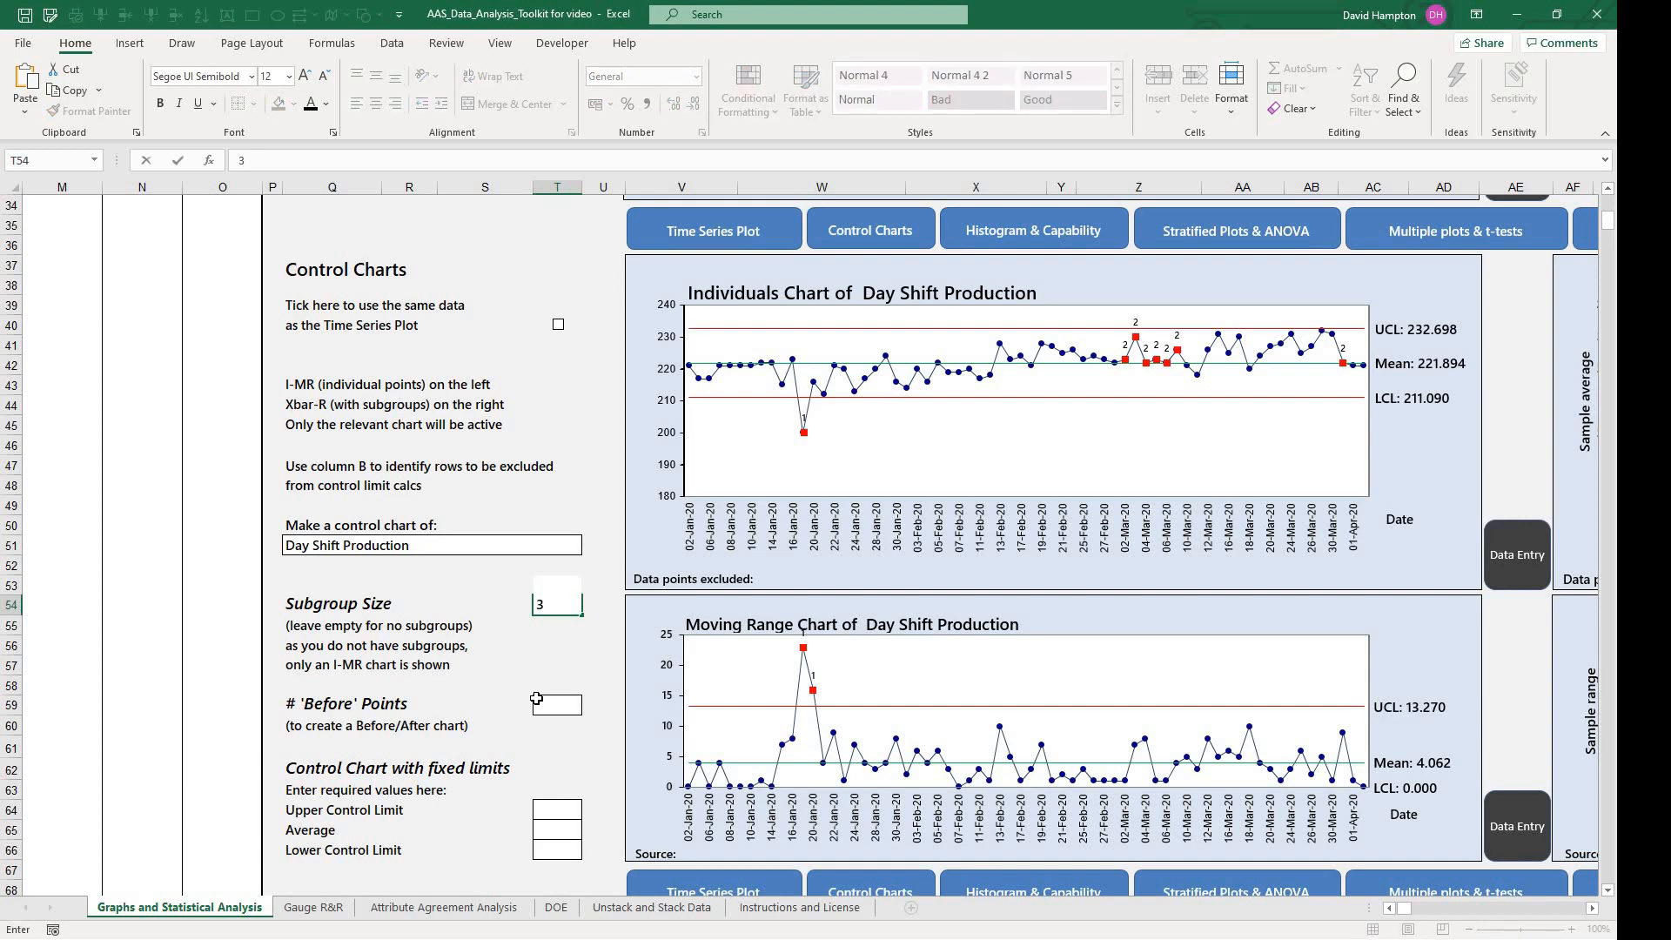
pyautogui.press('Return')
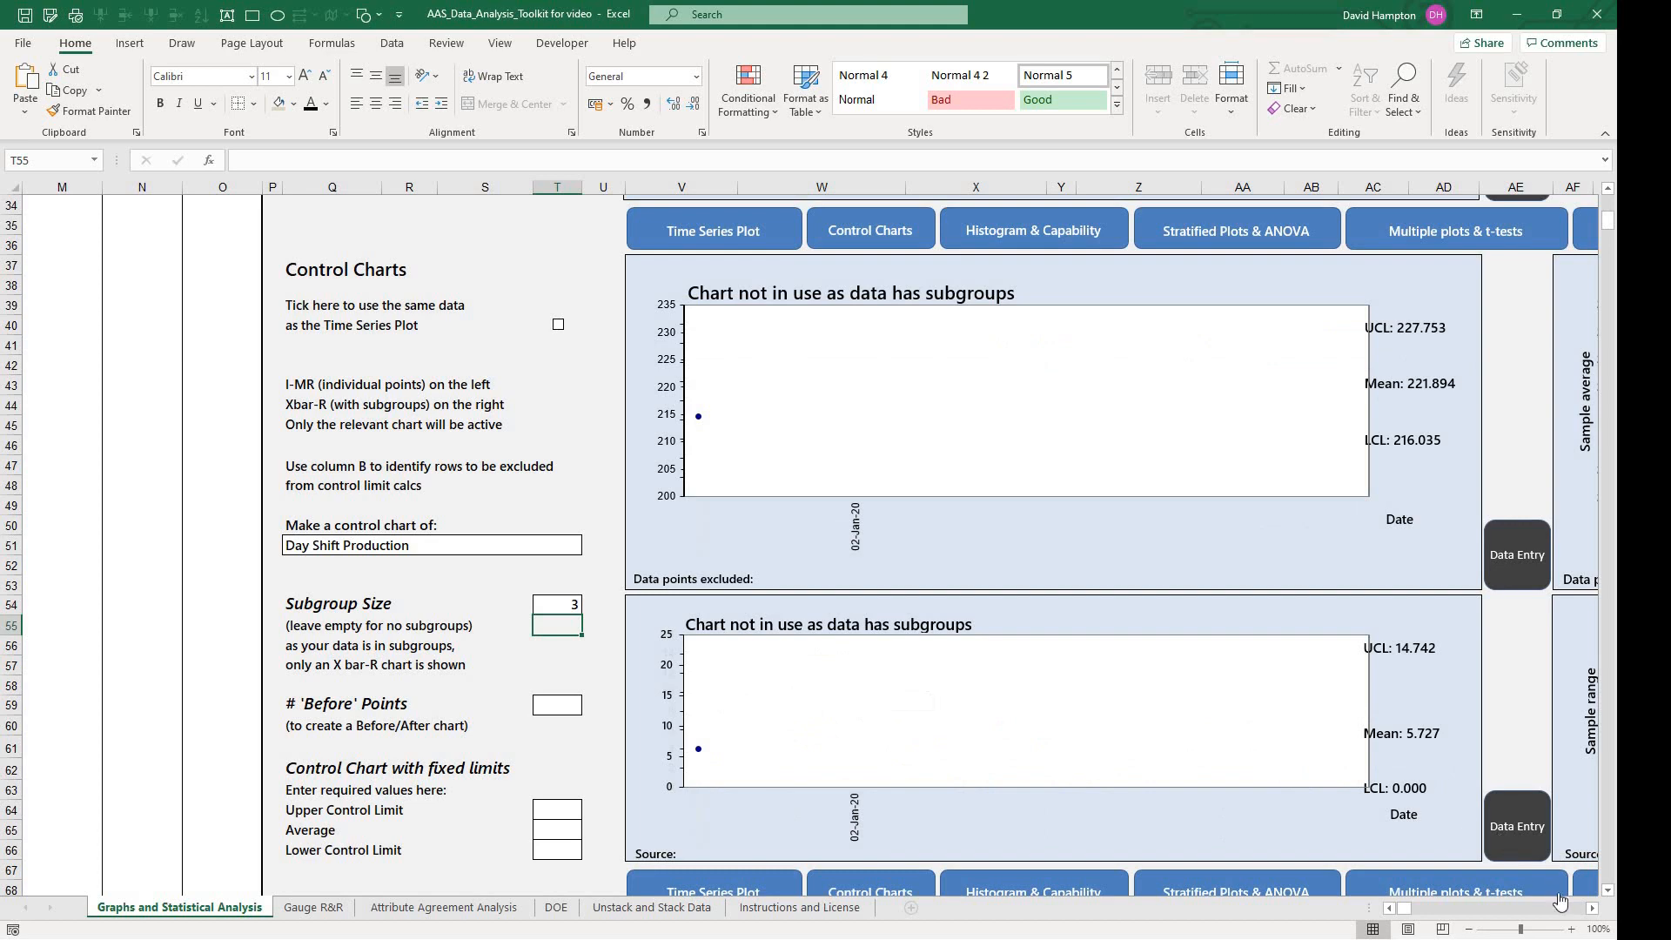
pyautogui.click(1594, 910)
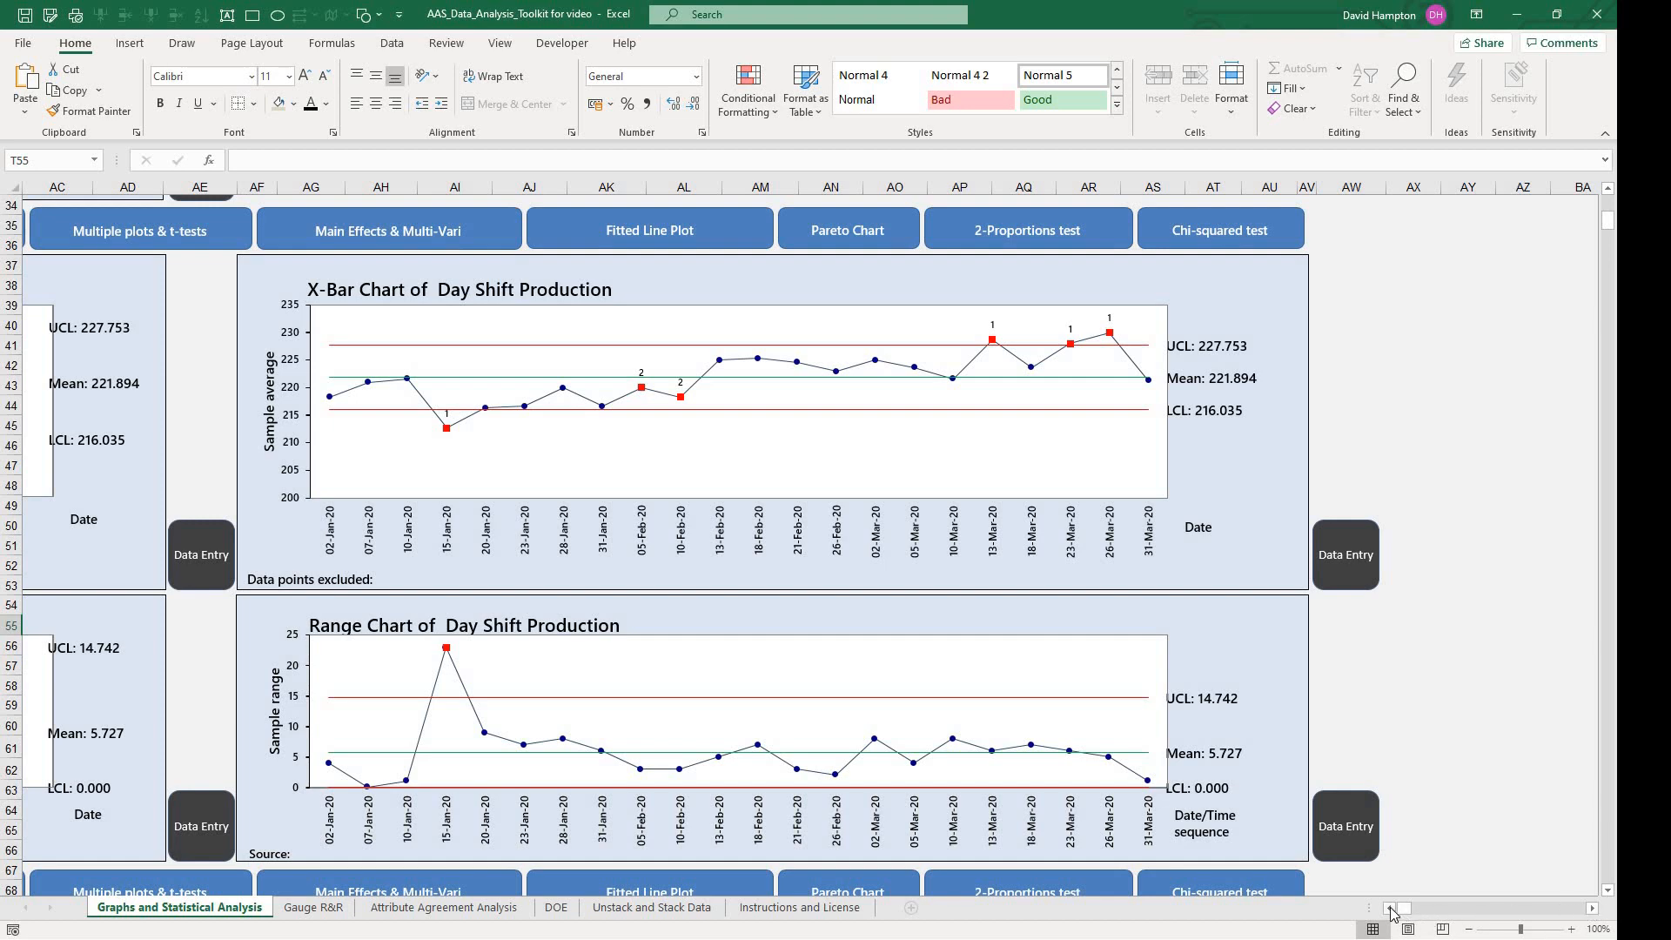
# Clear the subgroup size so the control chart uses individual points.
pyautogui.moveTo(1390, 909); pyautogui.dragTo(1390, 909)
pyautogui.click(328, 612)
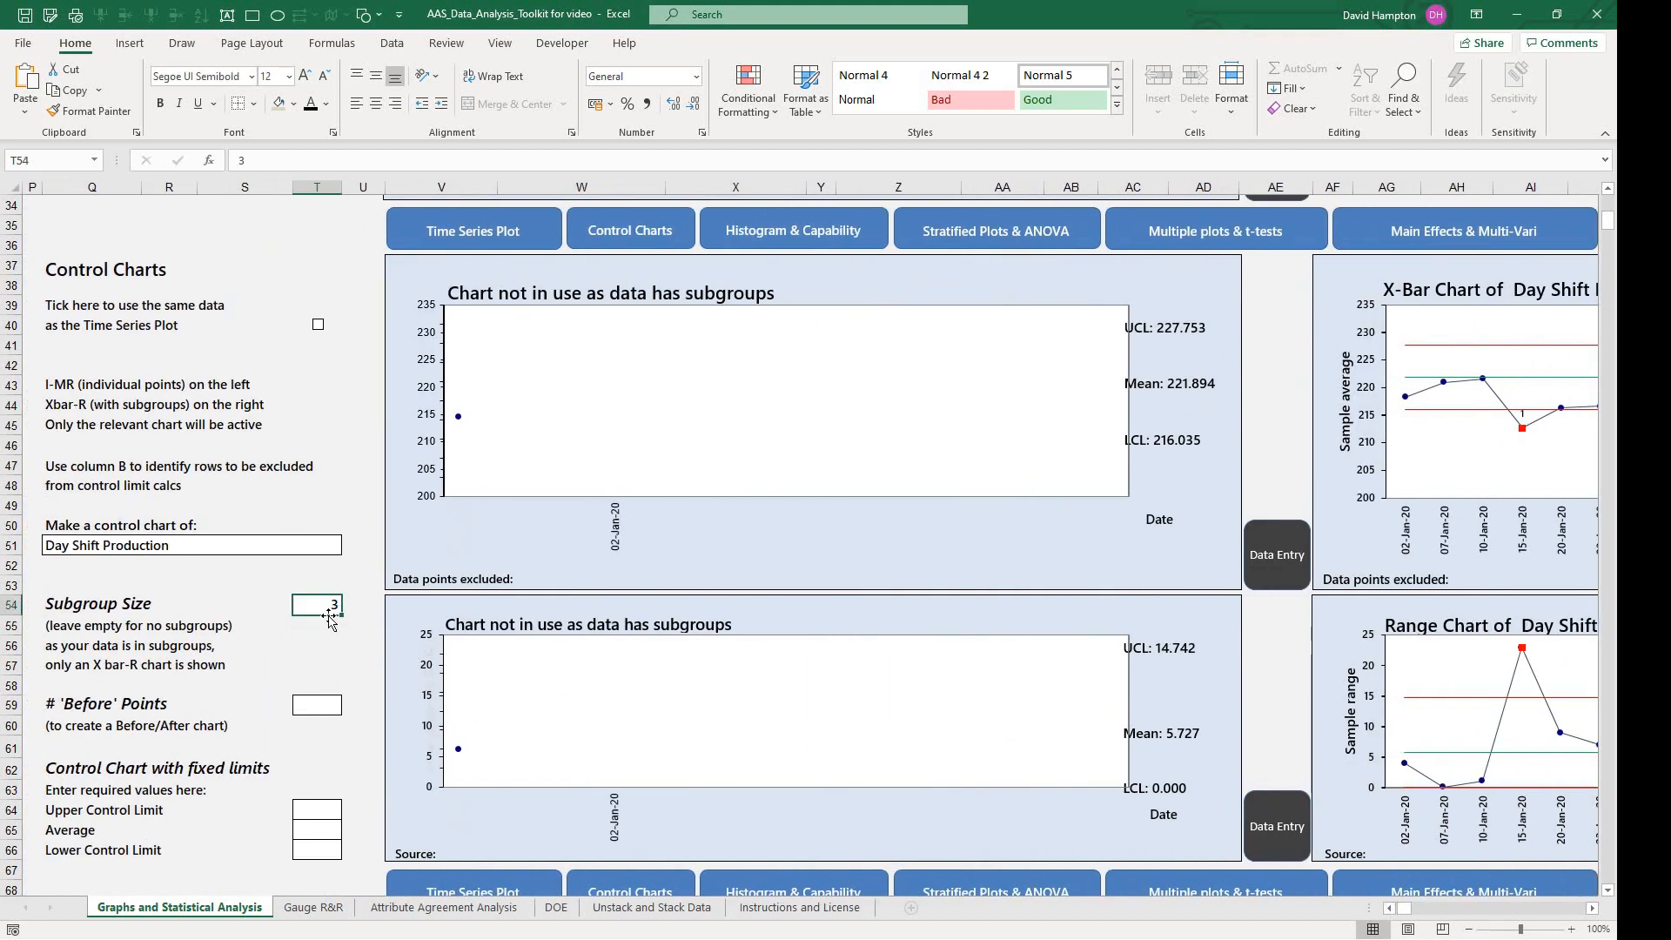
pyautogui.press('Delete')
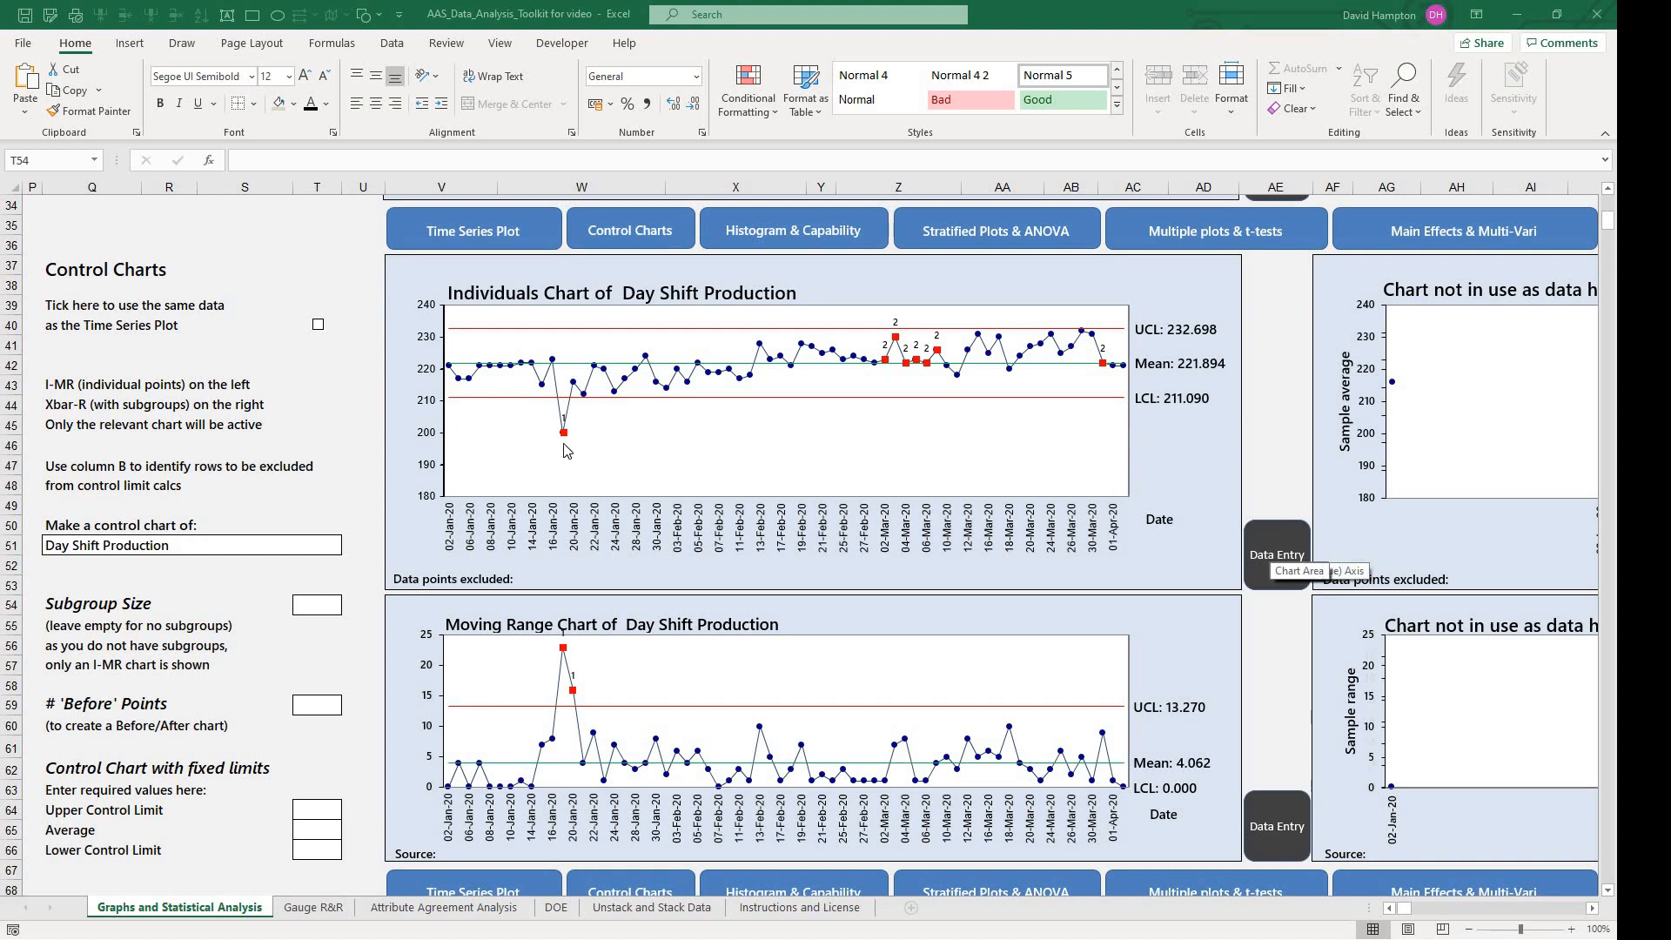
# Exclude row 12 (17/01/2020) from the control chart calculations with an "x" in the data table and return to the control charts.
pyautogui.click(1275, 554)
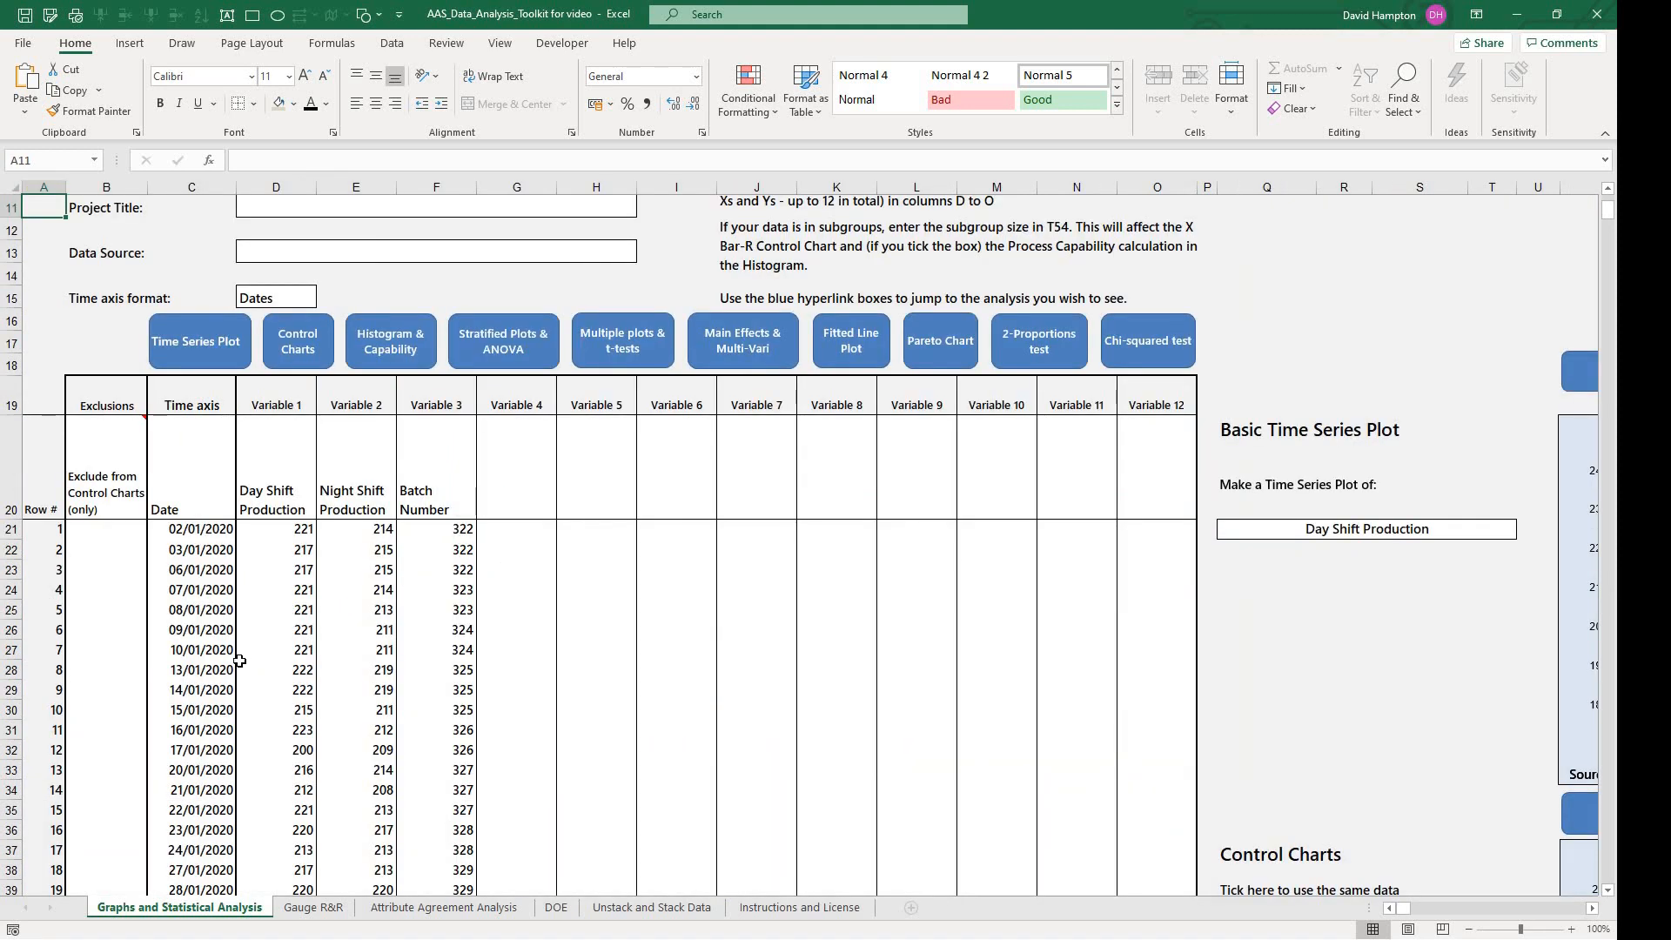
pyautogui.click(109, 753)
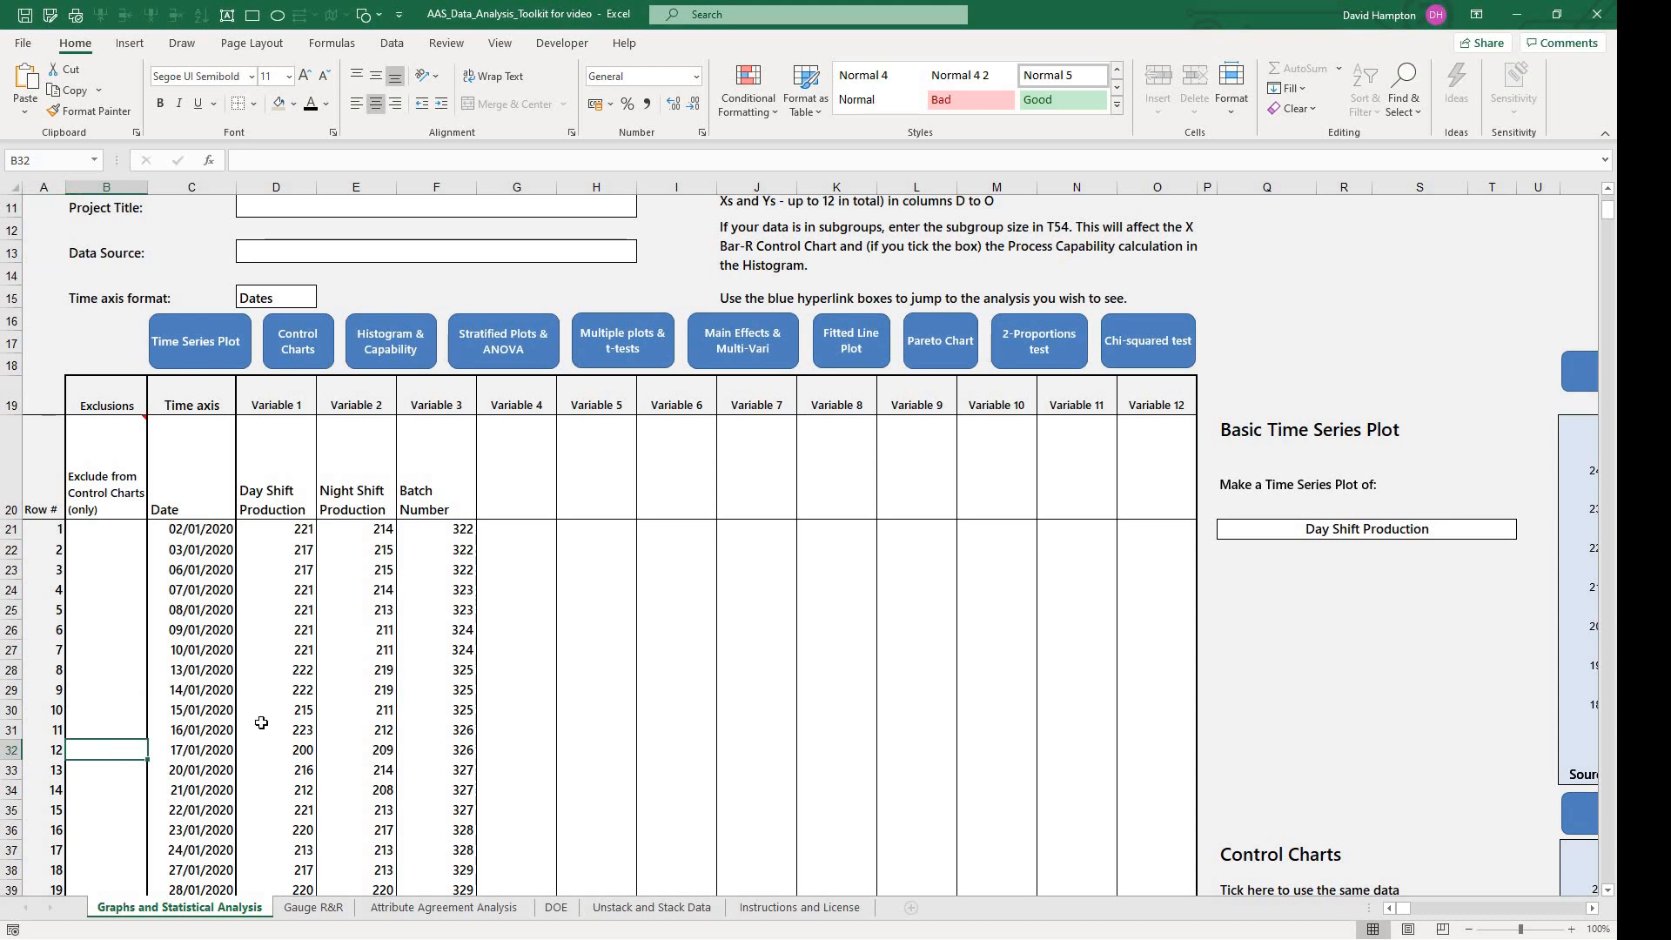
pyautogui.write('x')
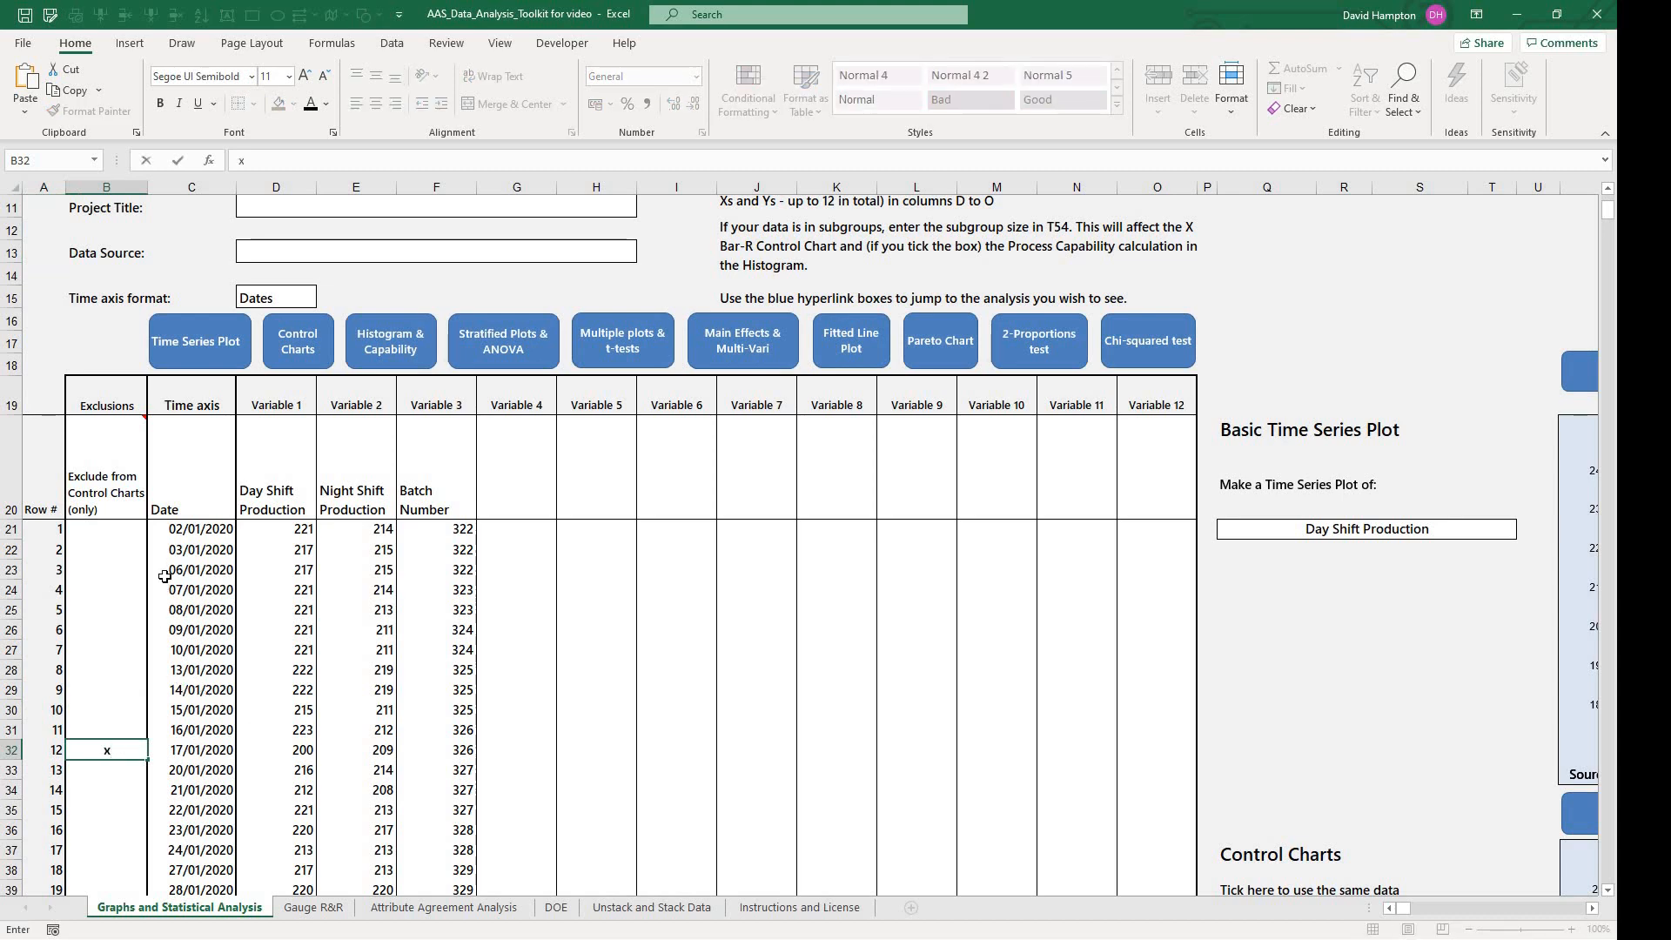
pyautogui.press('Return')
pyautogui.click(86, 472)
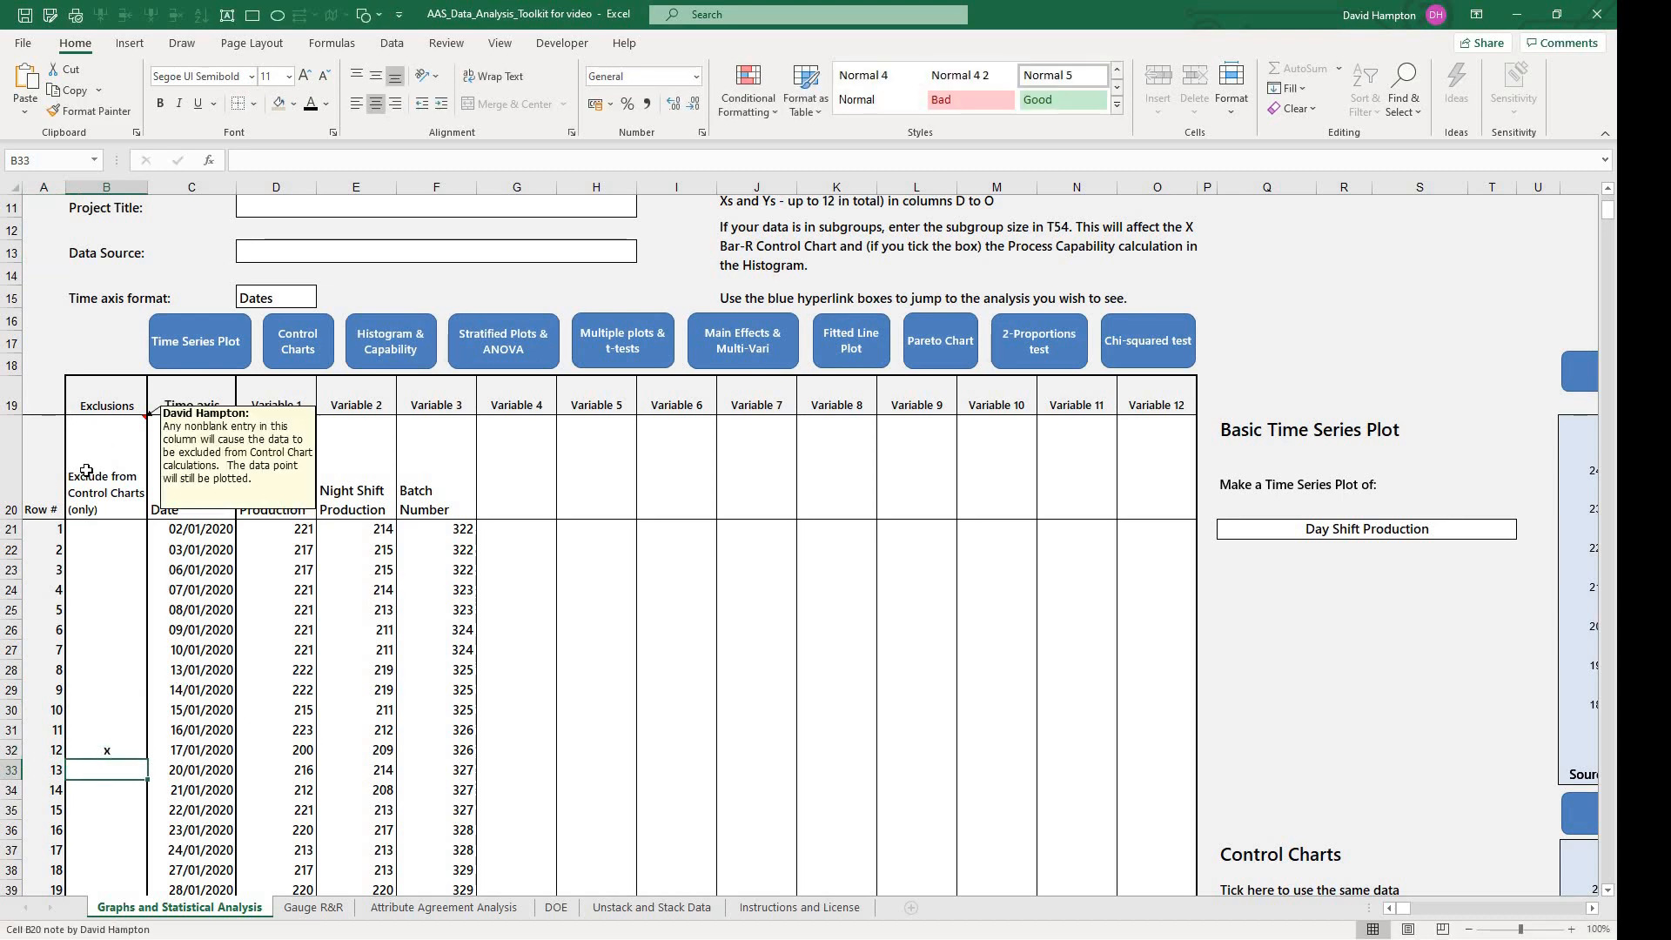
pyautogui.click(298, 344)
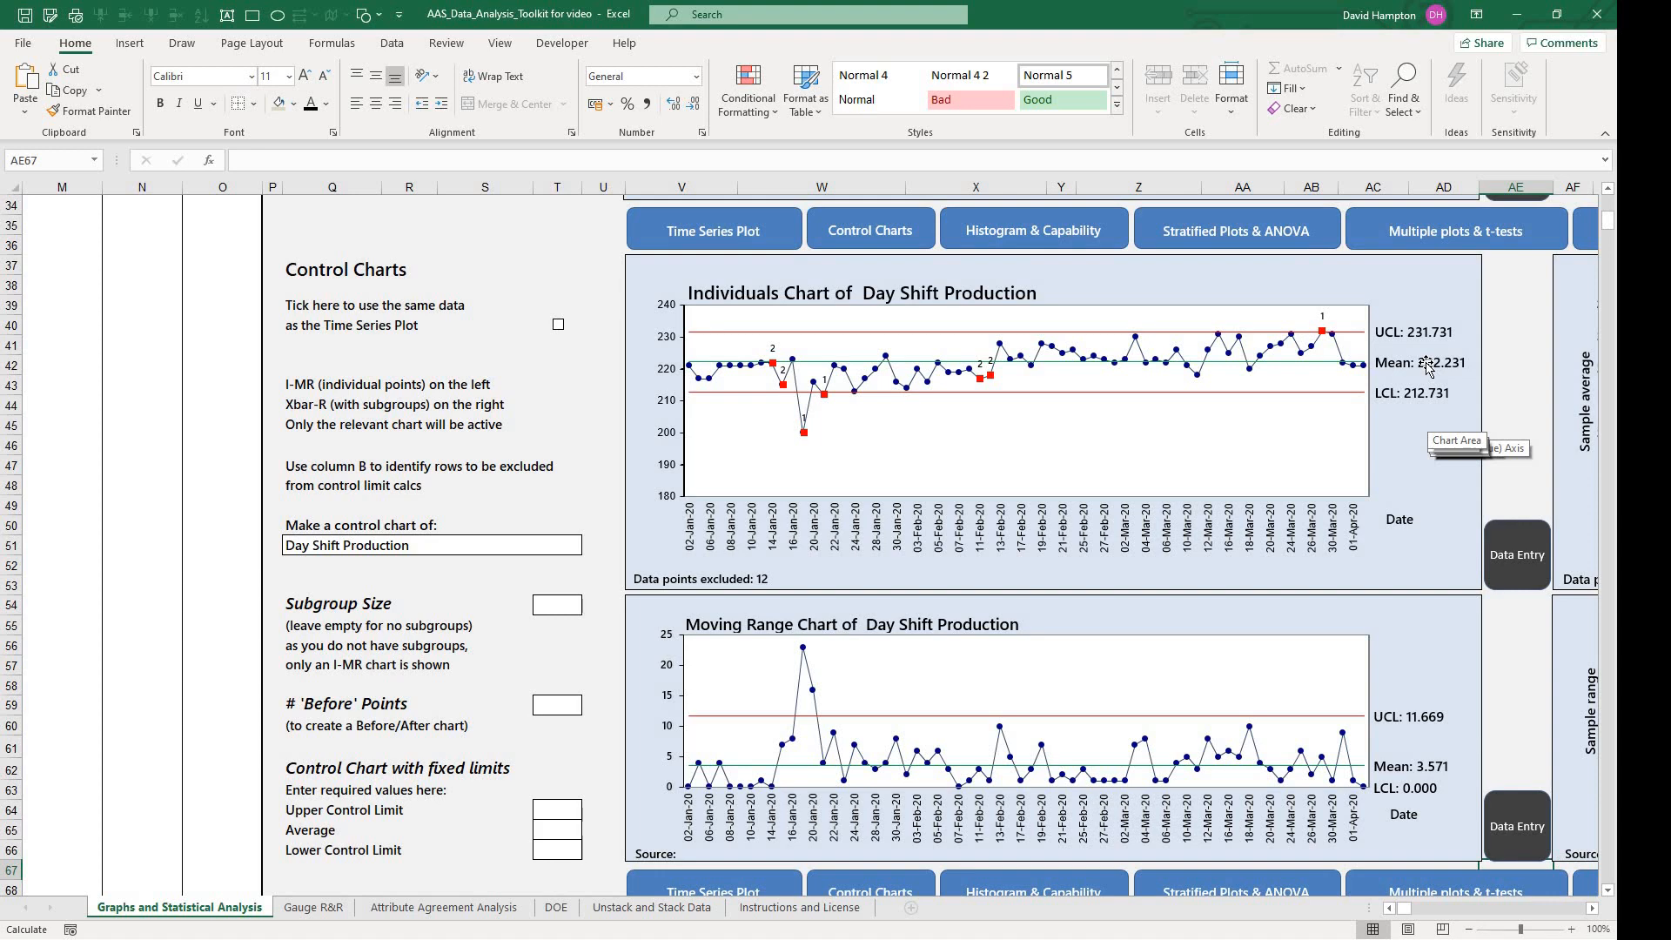
pyautogui.moveTo(807, 435)
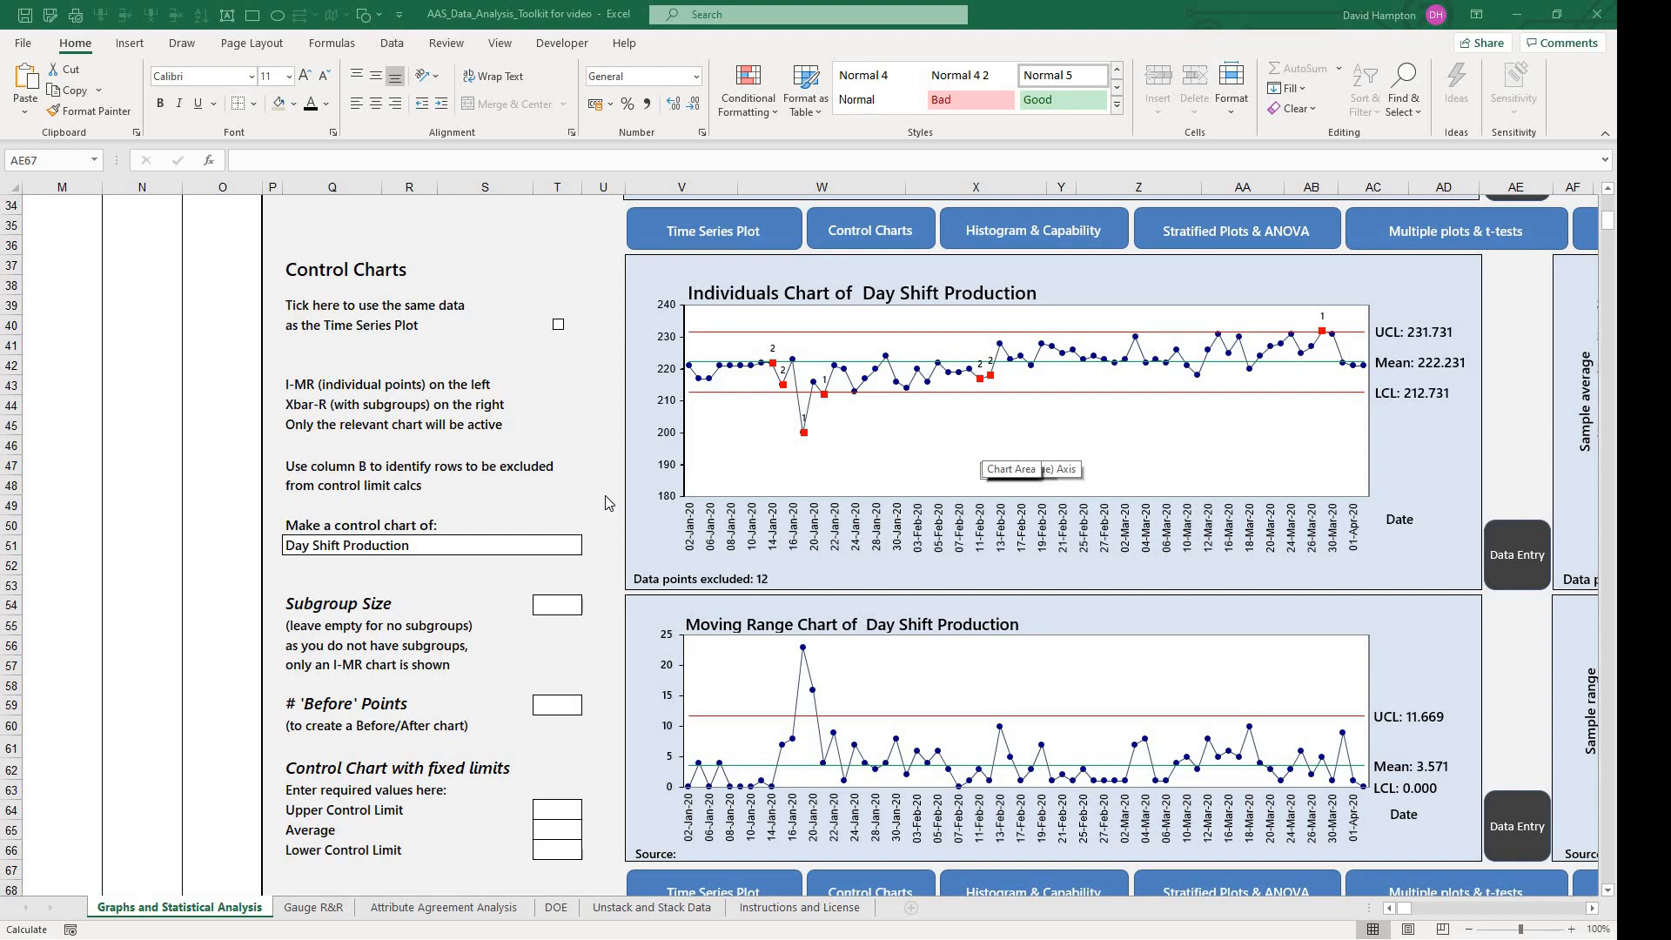
# Set the number of 'Before' points to 30 to create a before/after control chart.
pyautogui.click(551, 707)
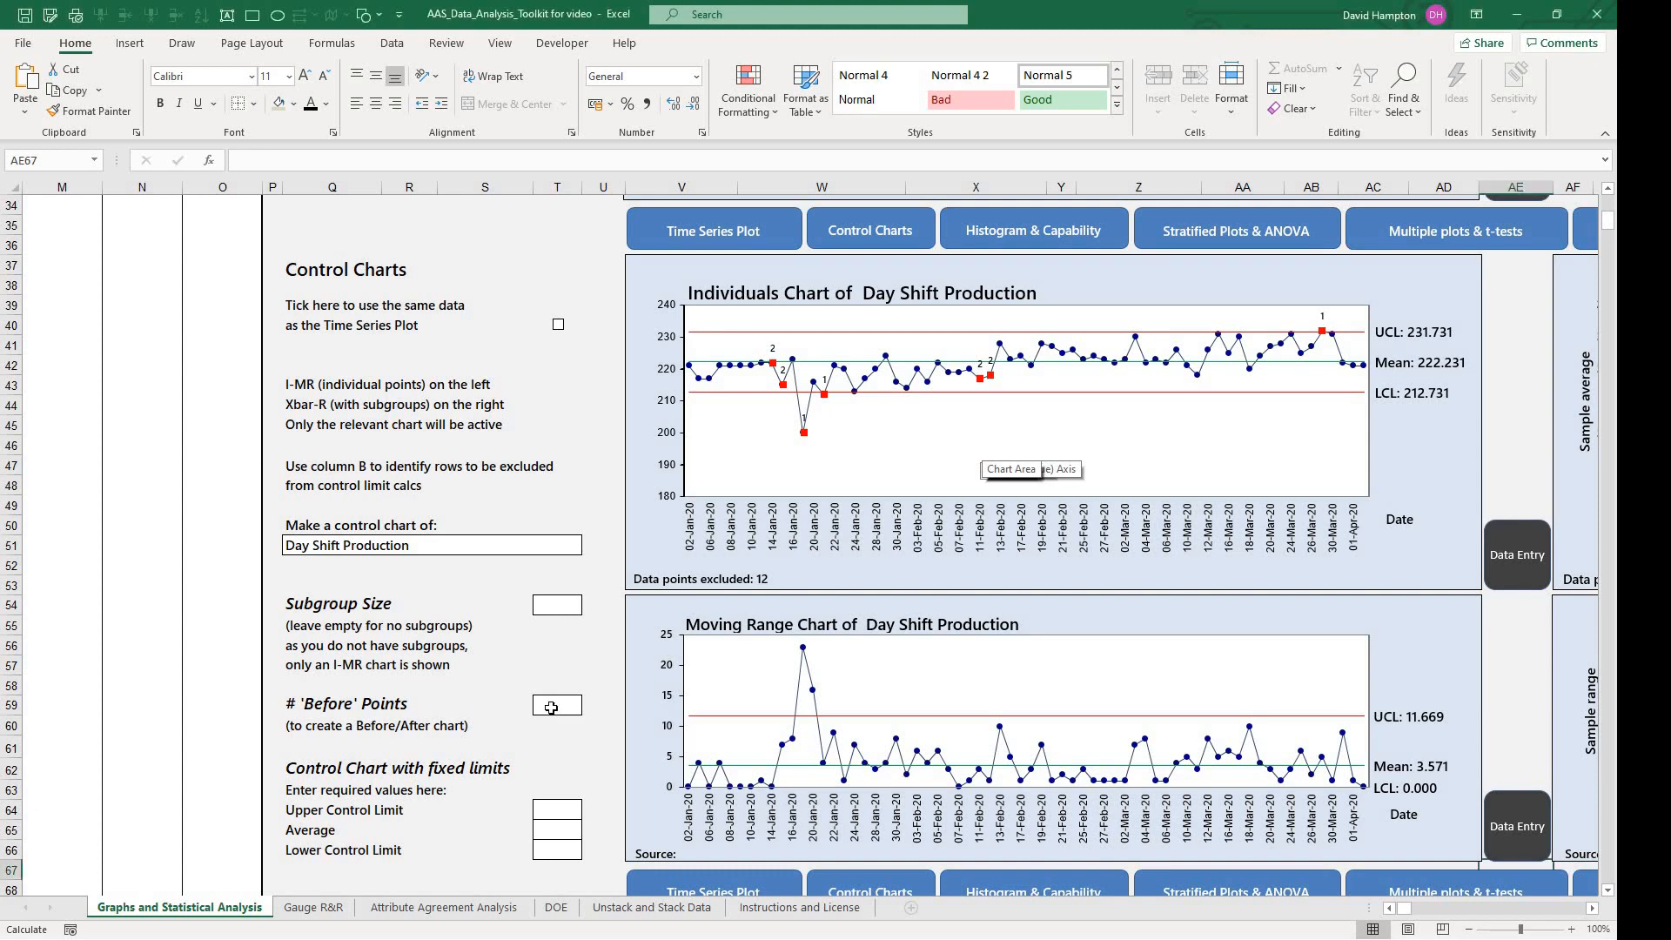
pyautogui.click(550, 707)
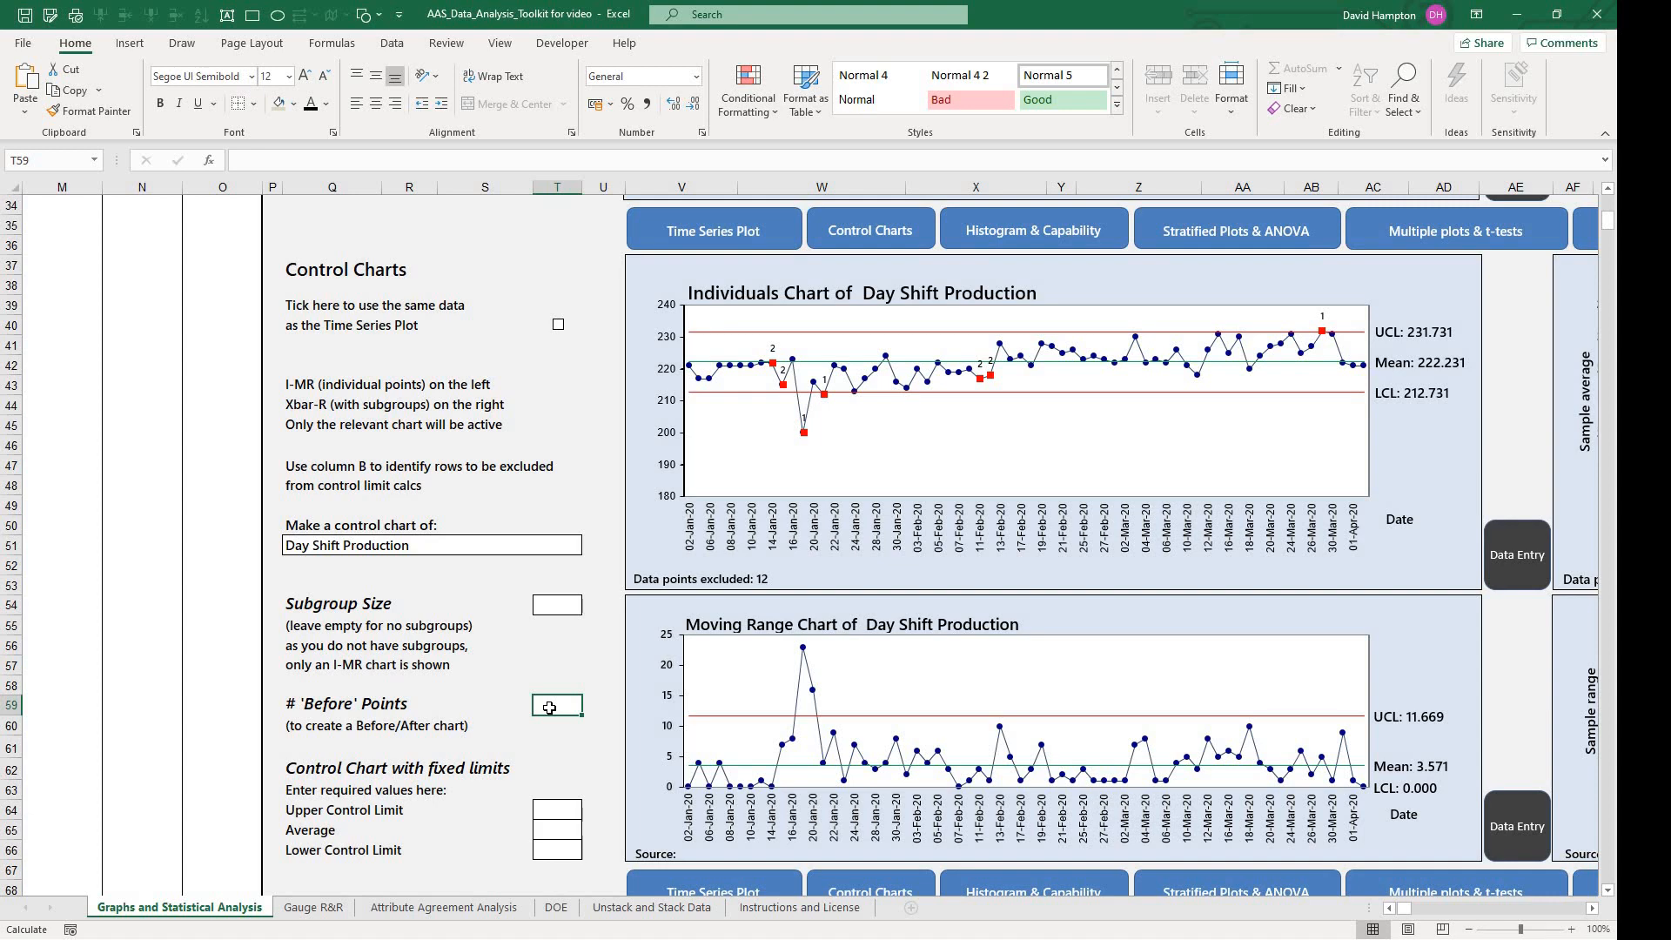
pyautogui.write('30')
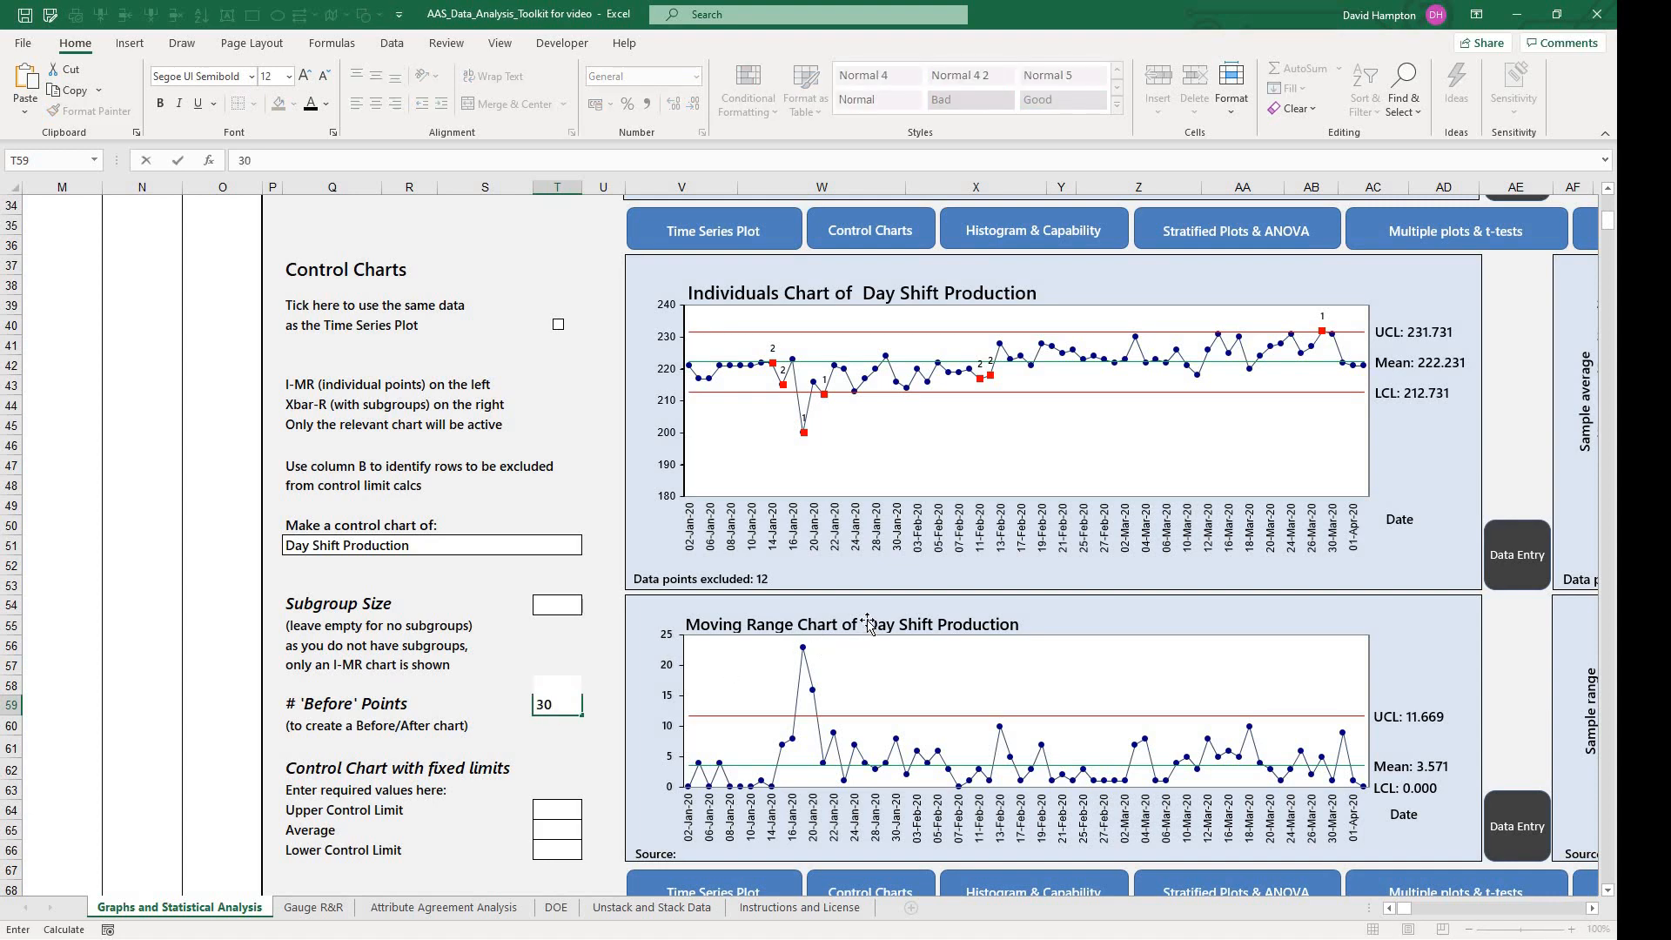
pyautogui.press('Return')
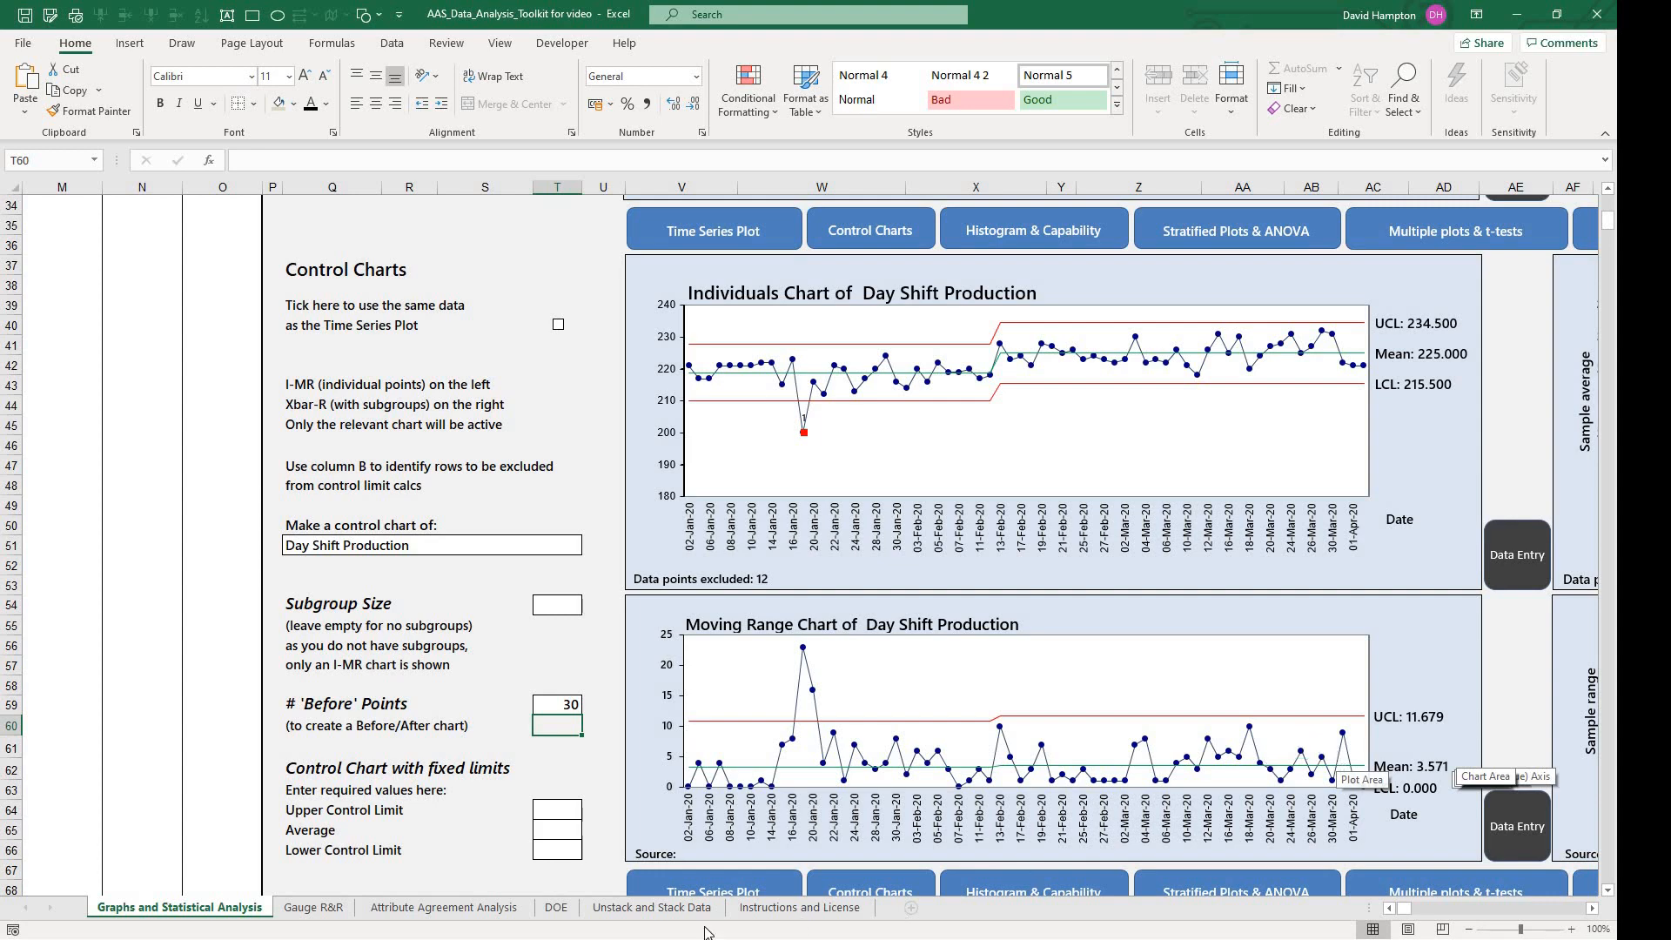
# Set the fixed limits of the control chart: Upper Control Limit 234.5, Average 225 and Lower Control Limit 215.5.
pyautogui.click(560, 808)
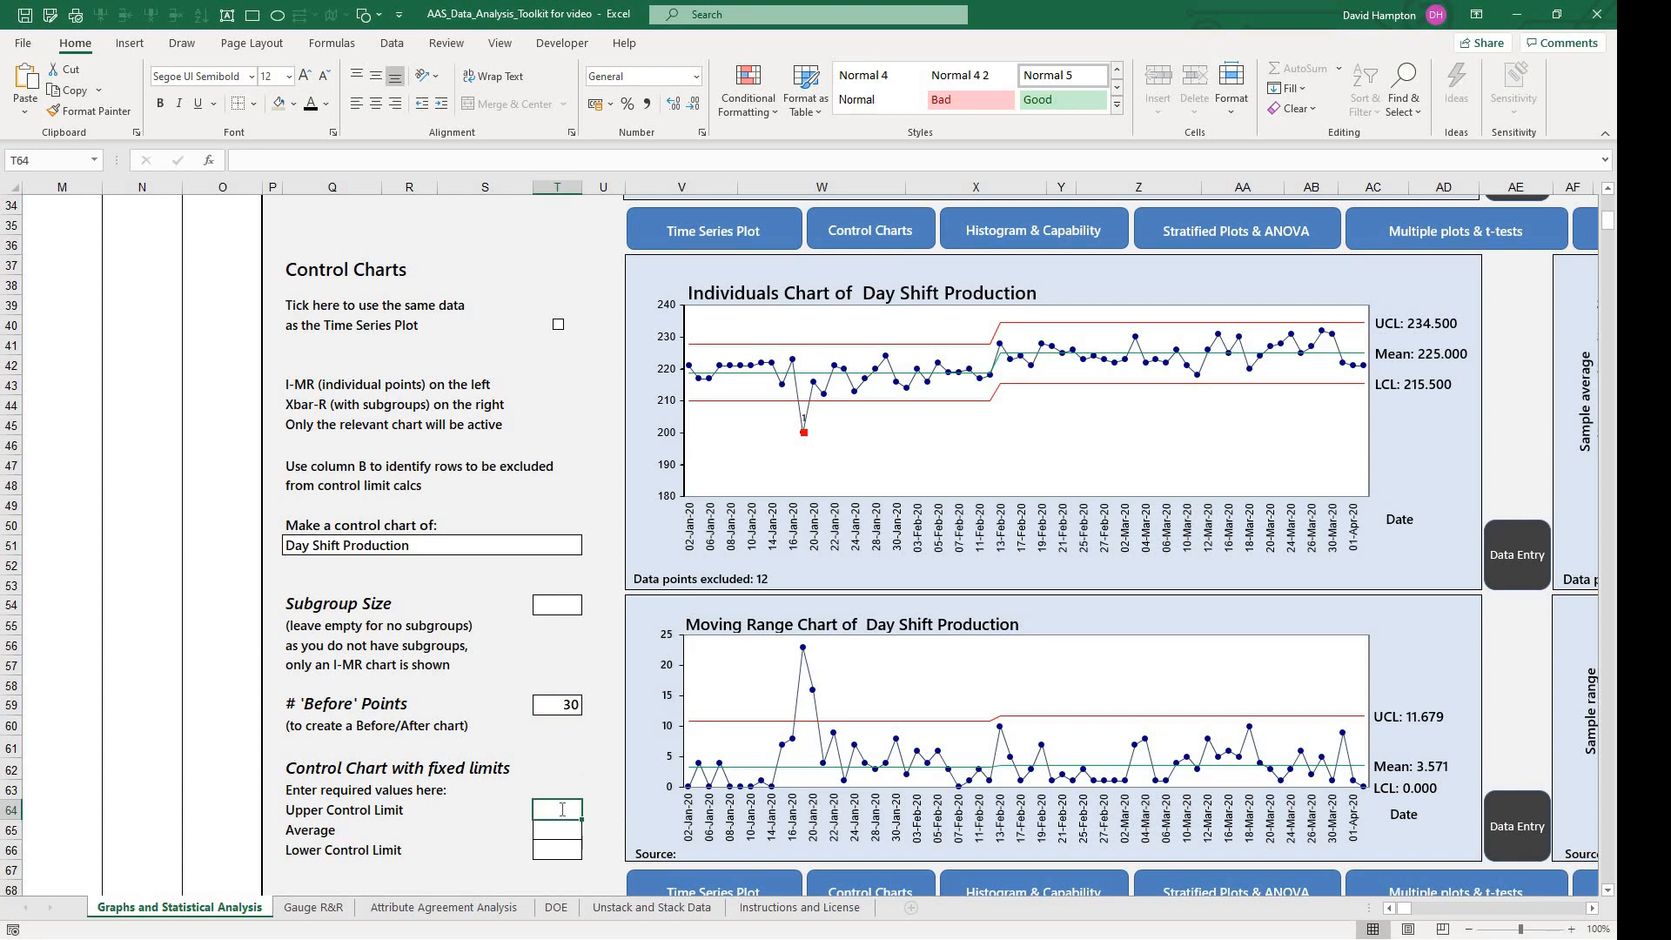
pyautogui.write('234.5')
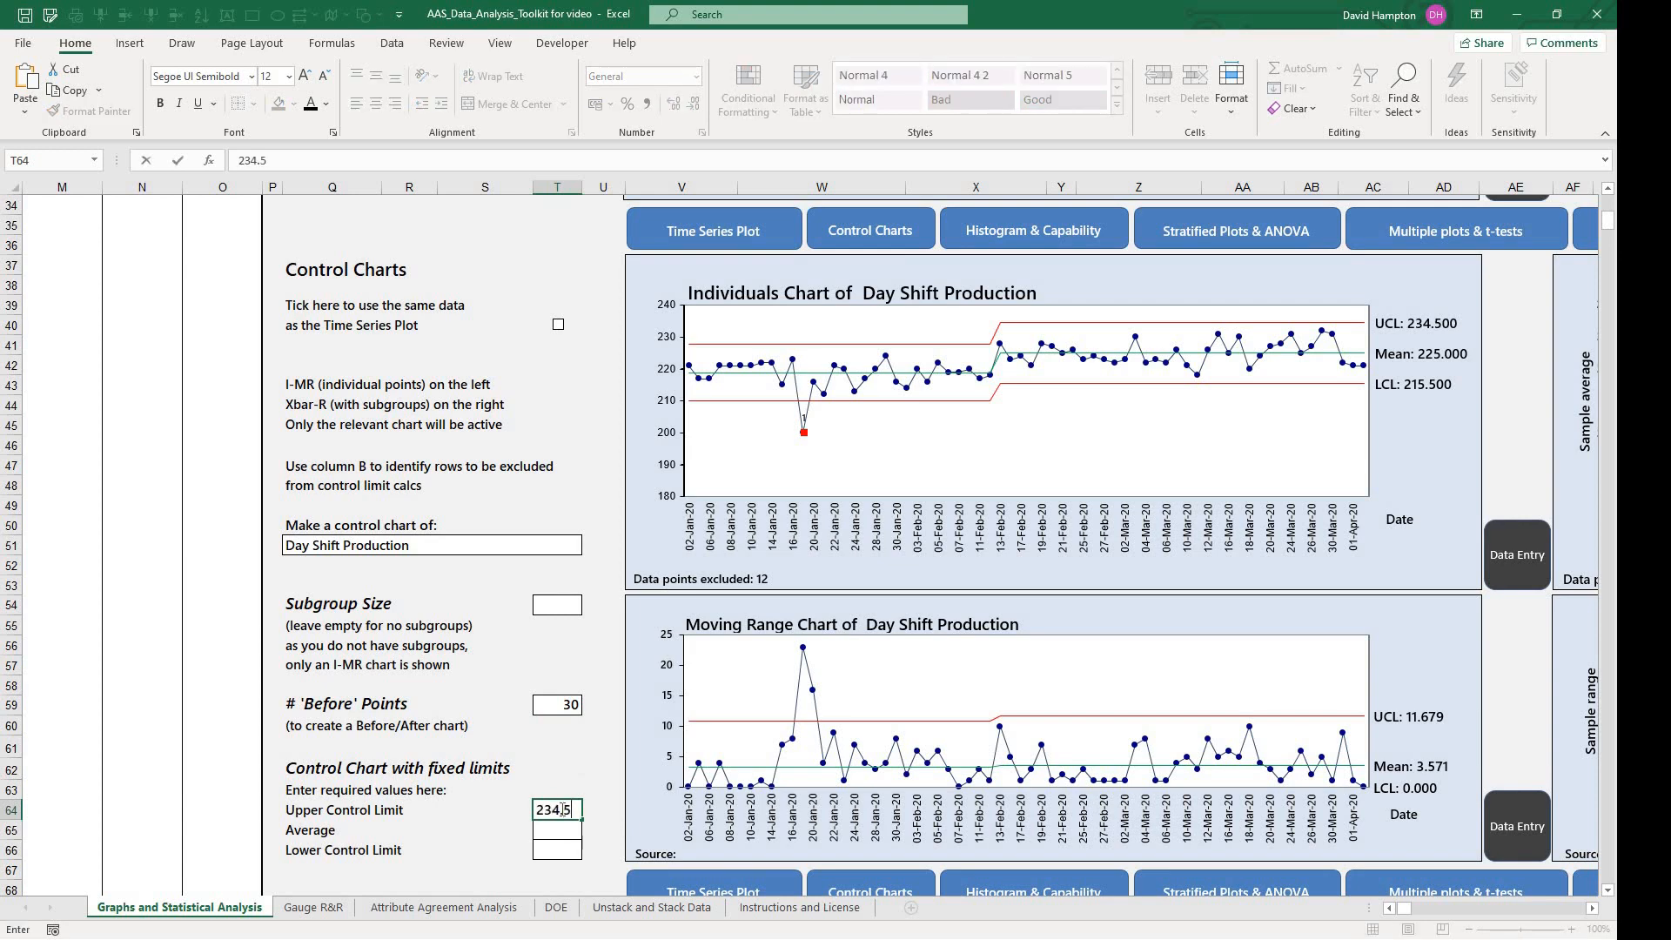
pyautogui.press('Return')
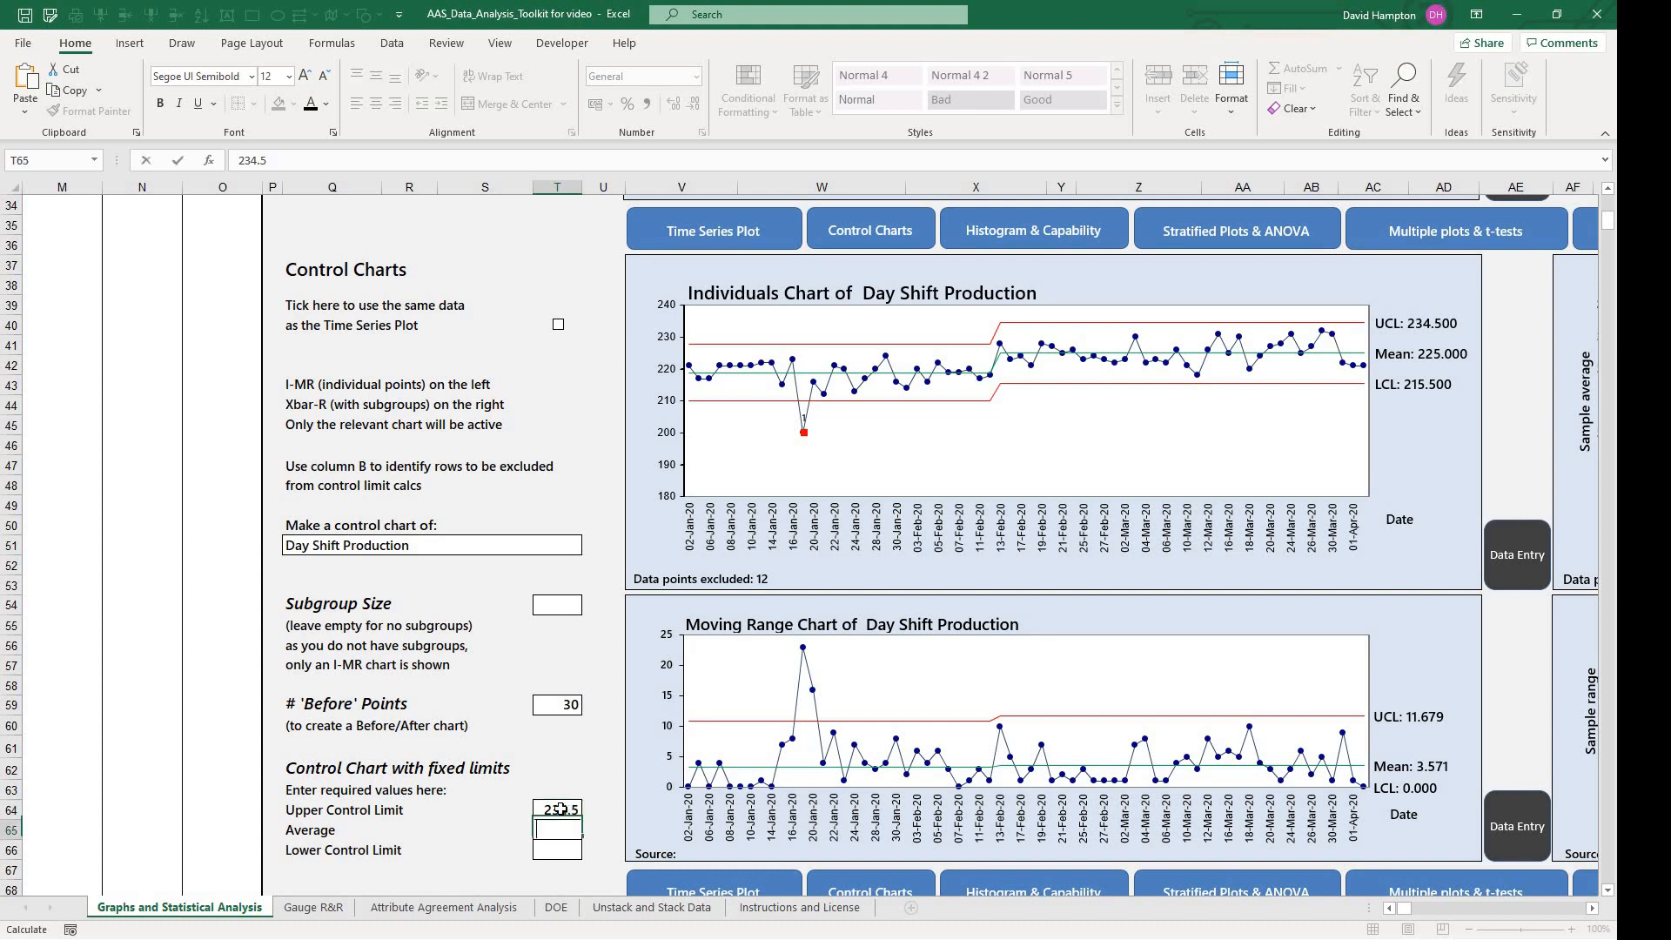
pyautogui.write('225')
pyautogui.press('Return')
pyautogui.write('215.5')
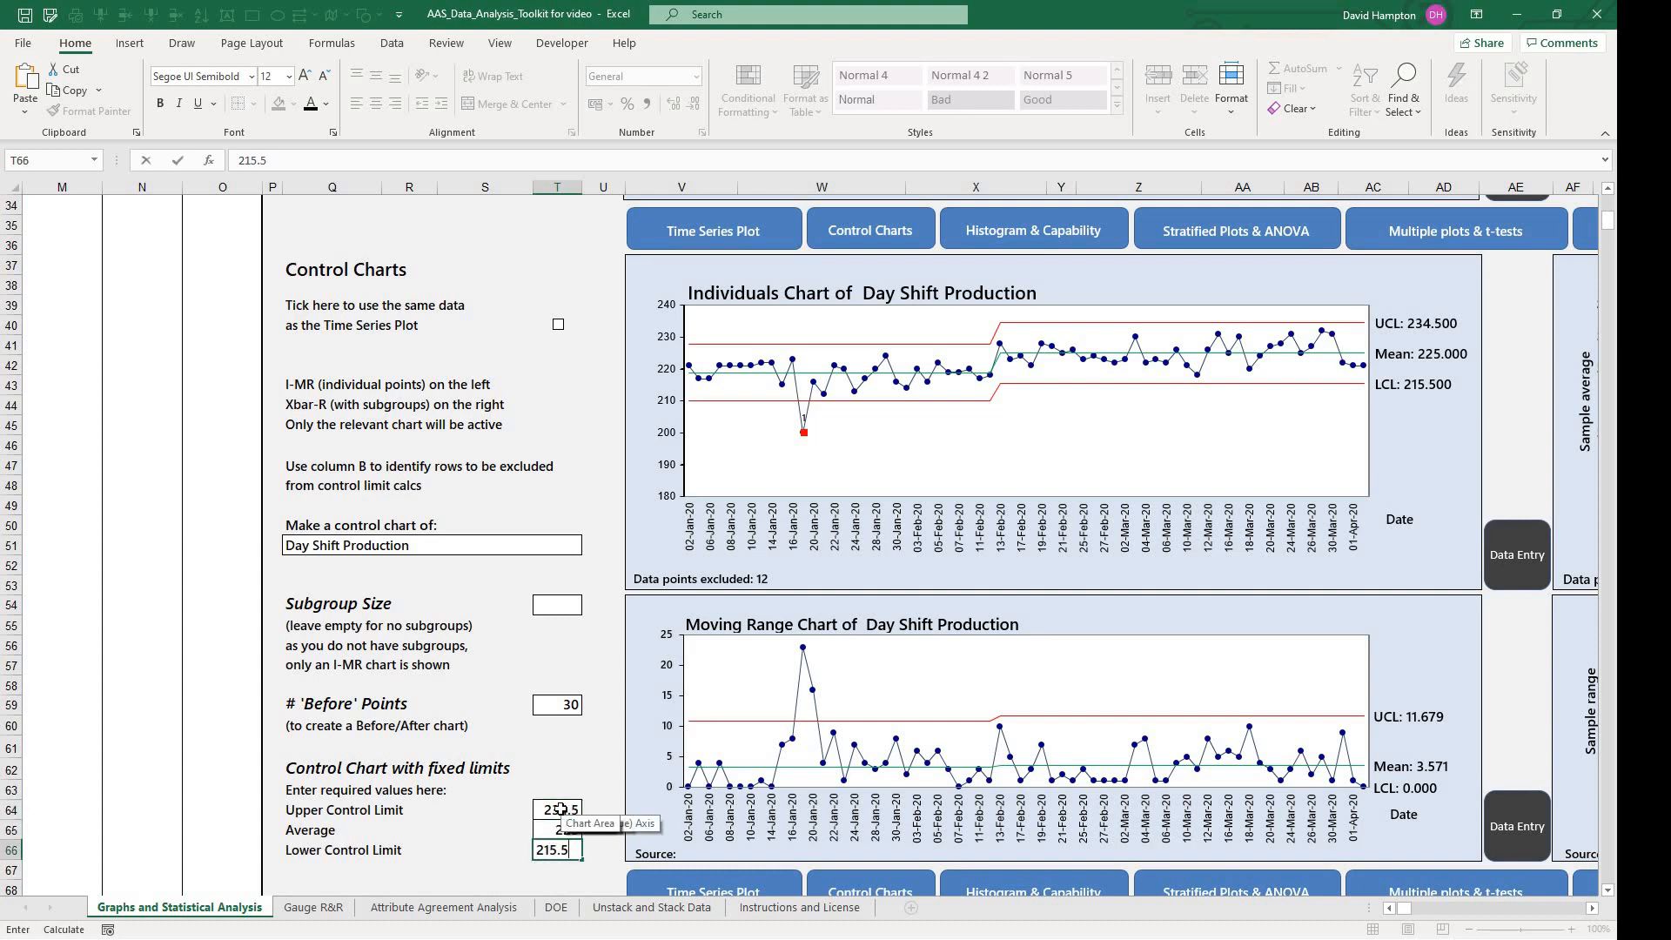
pyautogui.press('Return')
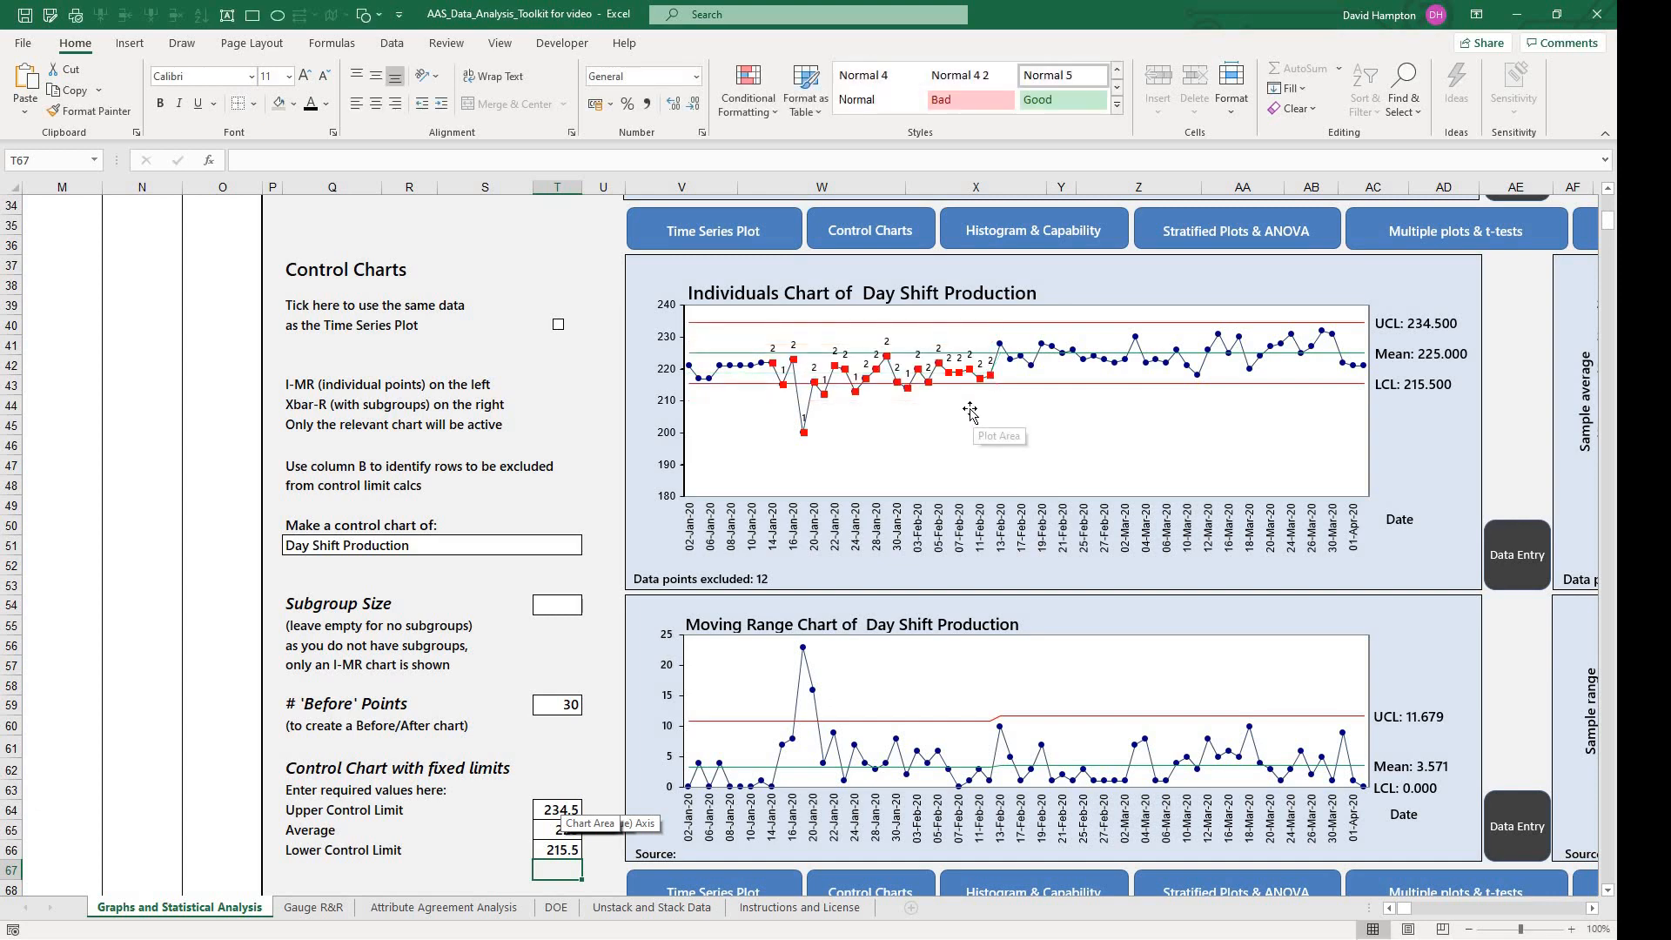